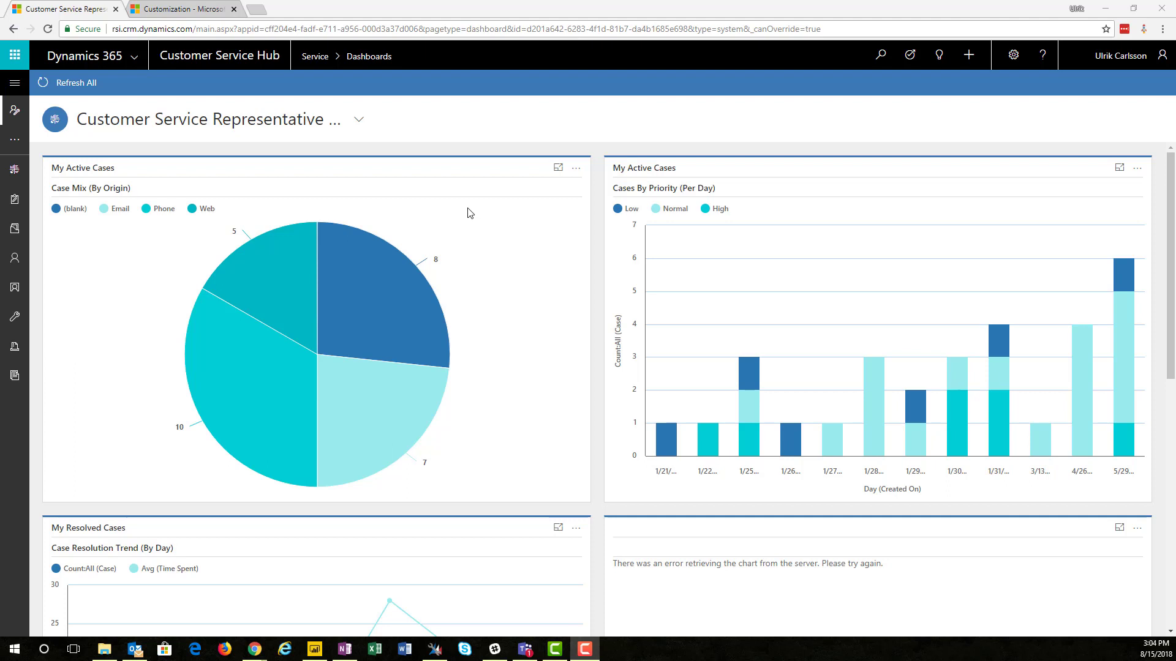
Step: Go from the Cases list to its dashboards and display the Colors in chart dashboard
{"action": "left_click", "coordinate": [15, 86]}
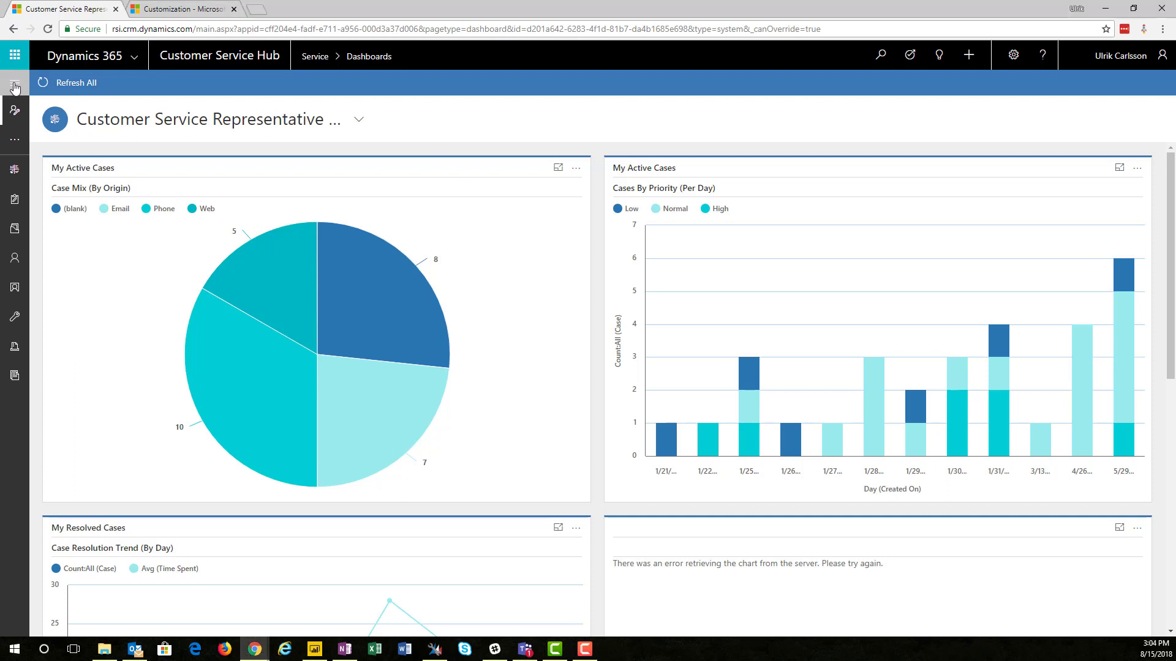
{"action": "left_click", "coordinate": [15, 86]}
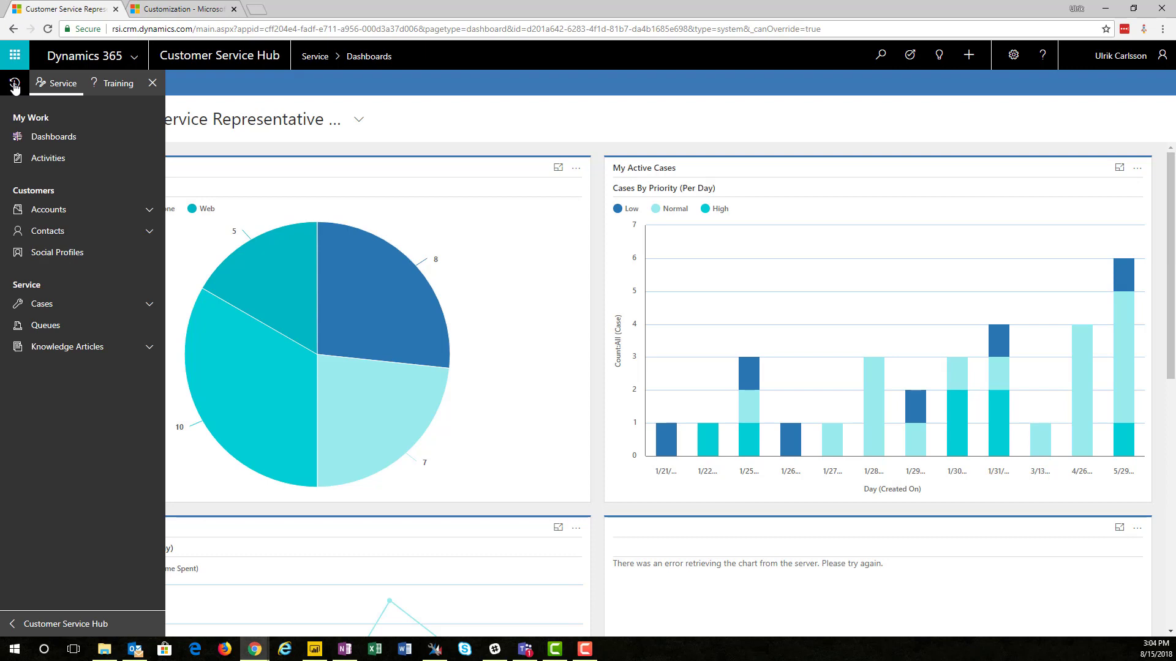
{"action": "left_click", "coordinate": [65, 306]}
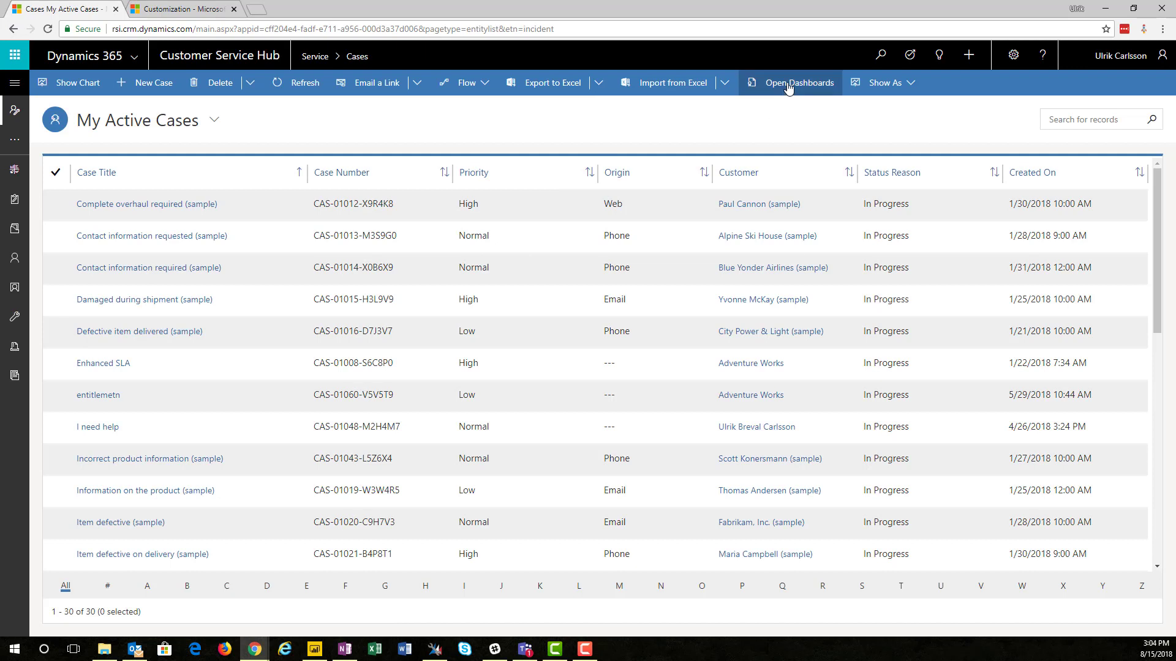
{"action": "left_click", "coordinate": [788, 86]}
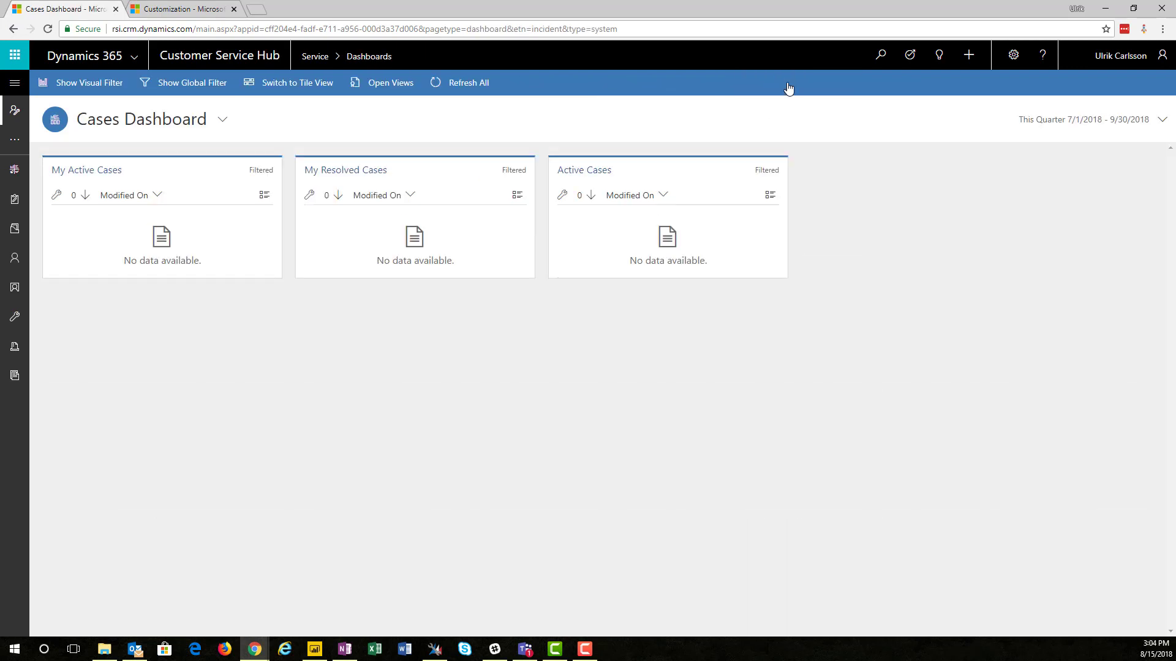
{"action": "left_click", "coordinate": [192, 123]}
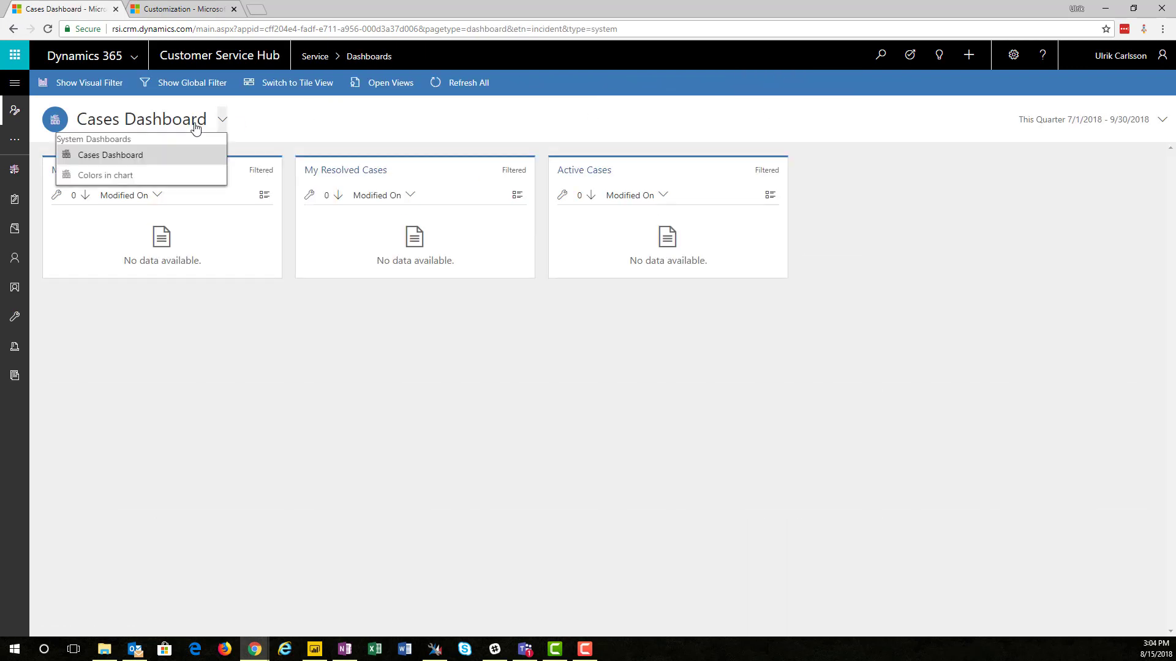
{"action": "left_click", "coordinate": [111, 177]}
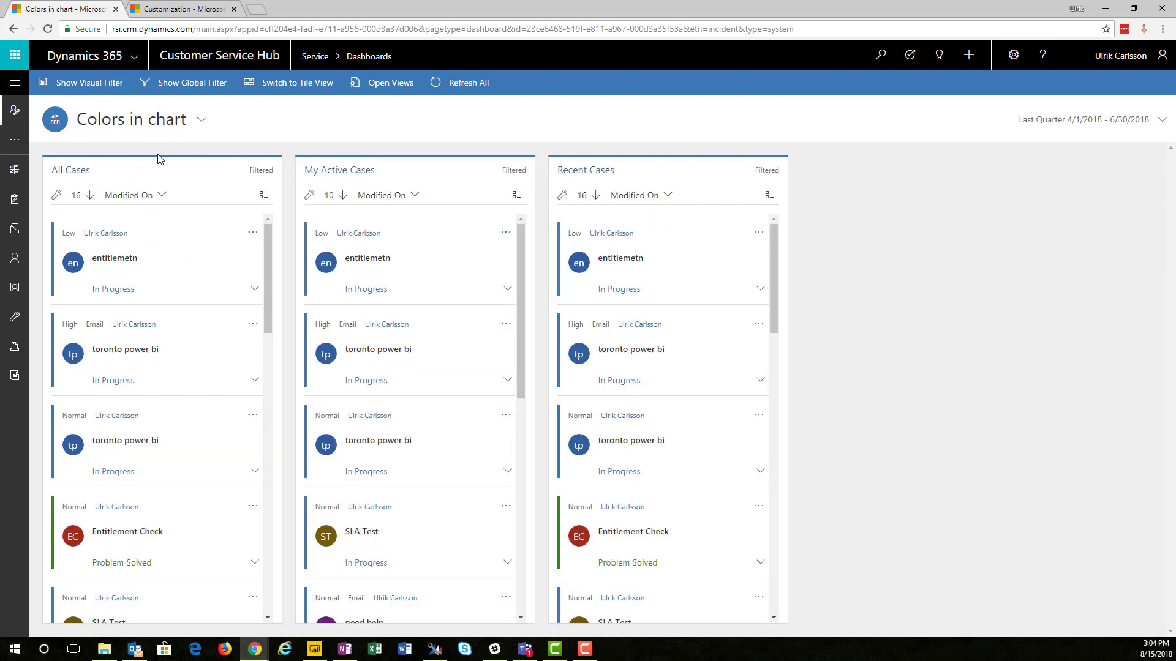
Step: Show the visual filter charts, try filtering the cases by the Problem Solved status, and clear that filter
{"action": "left_click", "coordinate": [100, 87]}
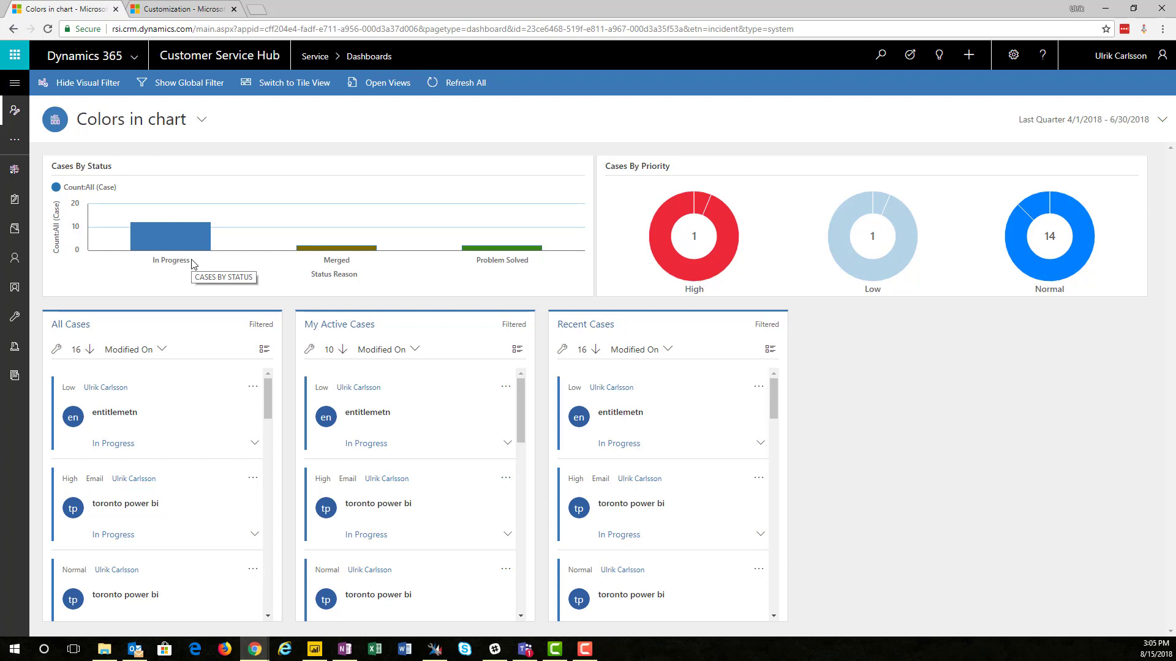
{"action": "mouse_move", "coordinate": [478, 255]}
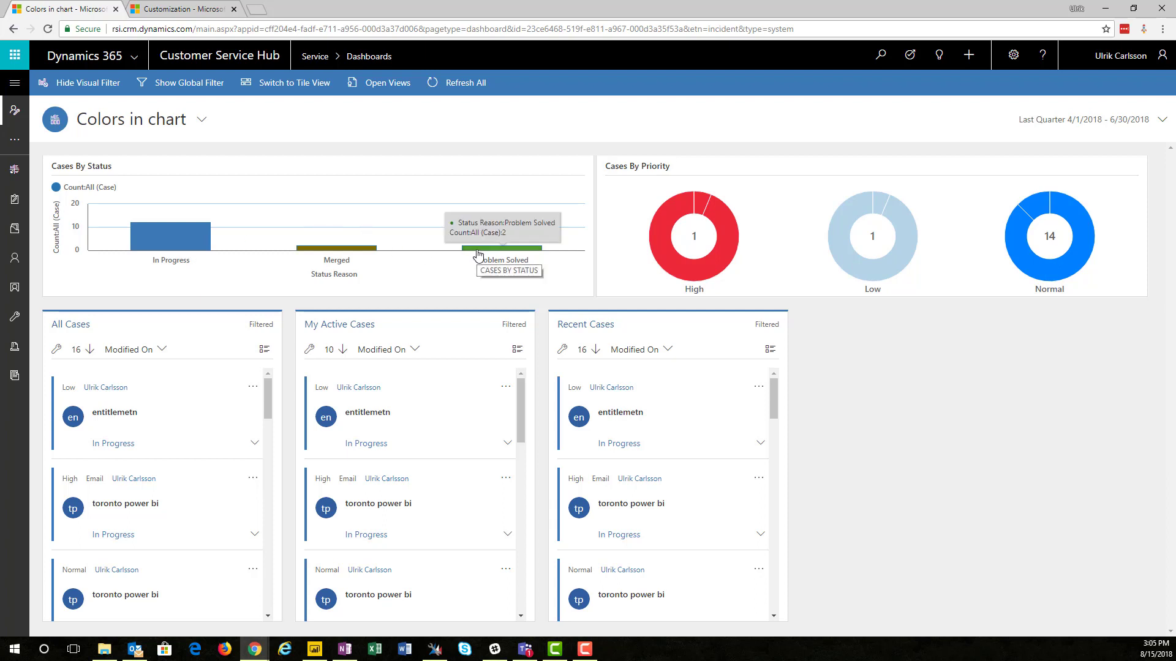
{"action": "left_click", "coordinate": [478, 248]}
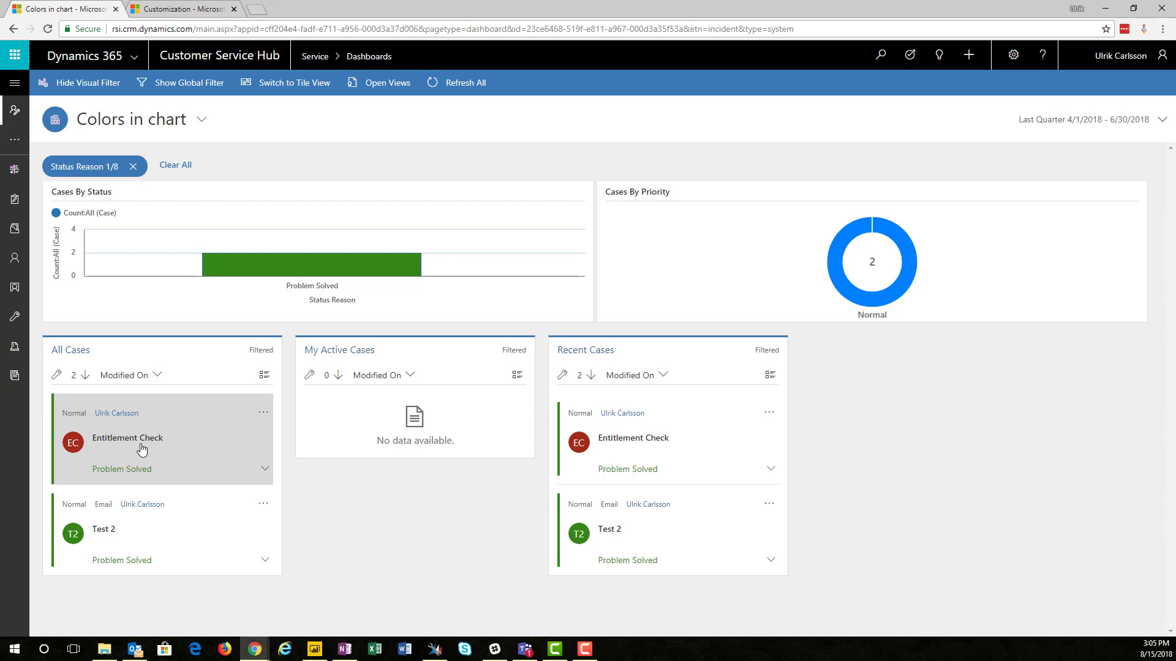
{"action": "left_click", "coordinate": [133, 166]}
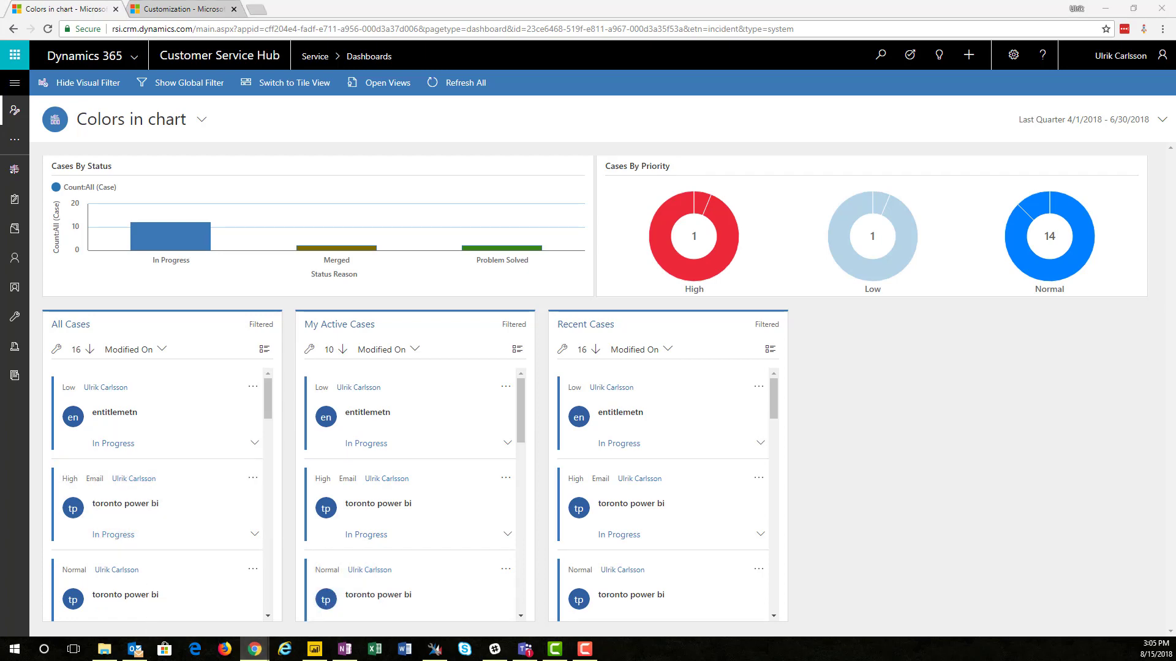
Step: Switch to the Default Solution window and open the Case entity's prioritycode field at its options
{"action": "key", "text": "alt+Tab"}
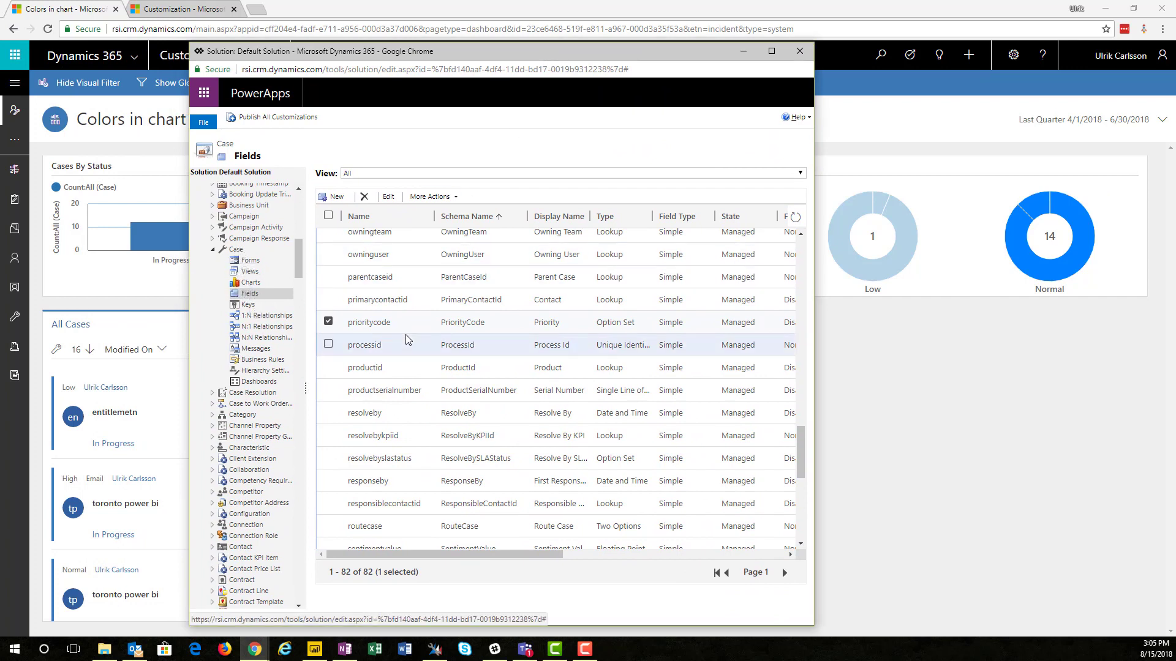
{"action": "double_click", "coordinate": [428, 326]}
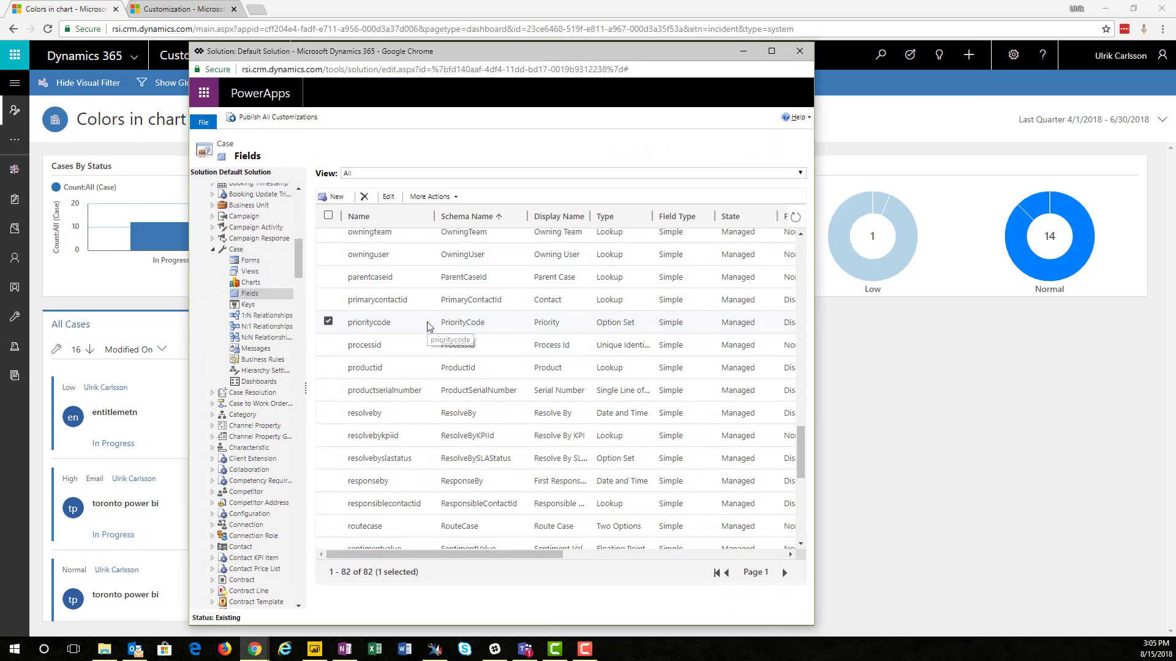
{"action": "left_click_drag", "start_coordinate": [303, 96], "coordinate": [491, 74]}
{"action": "scroll", "coordinate": [667, 412], "scroll_direction": "down", "scroll_amount": 3}
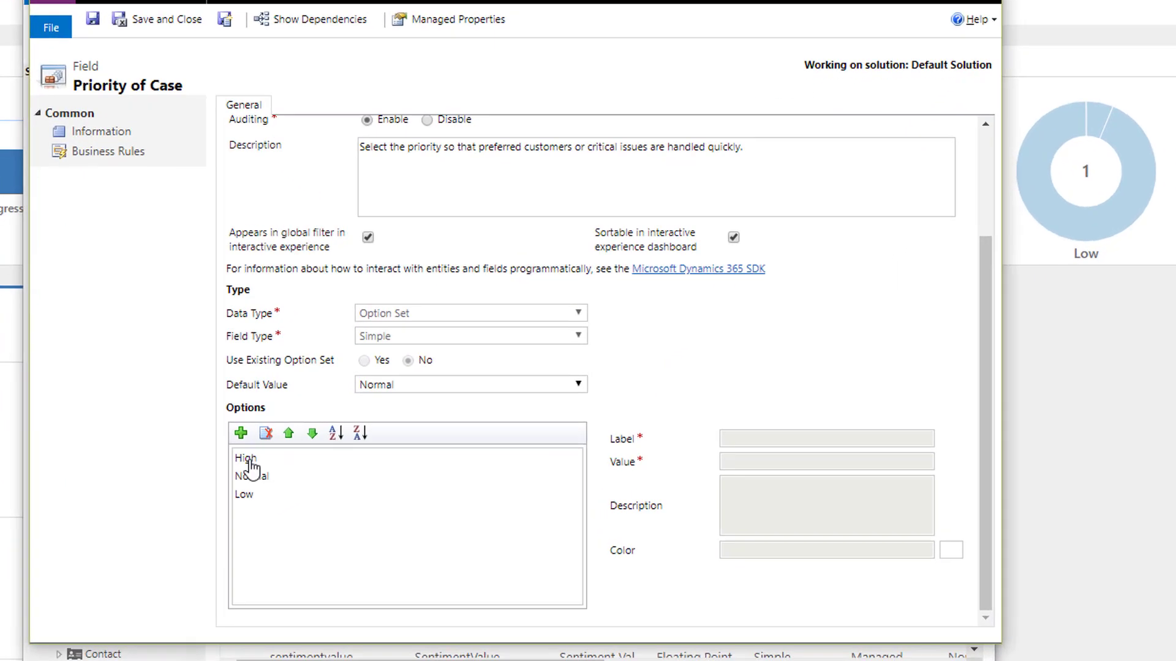
Step: Inspect the colors assigned to the High, Normal and Low options of the Priority field
{"action": "left_click", "coordinate": [337, 422]}
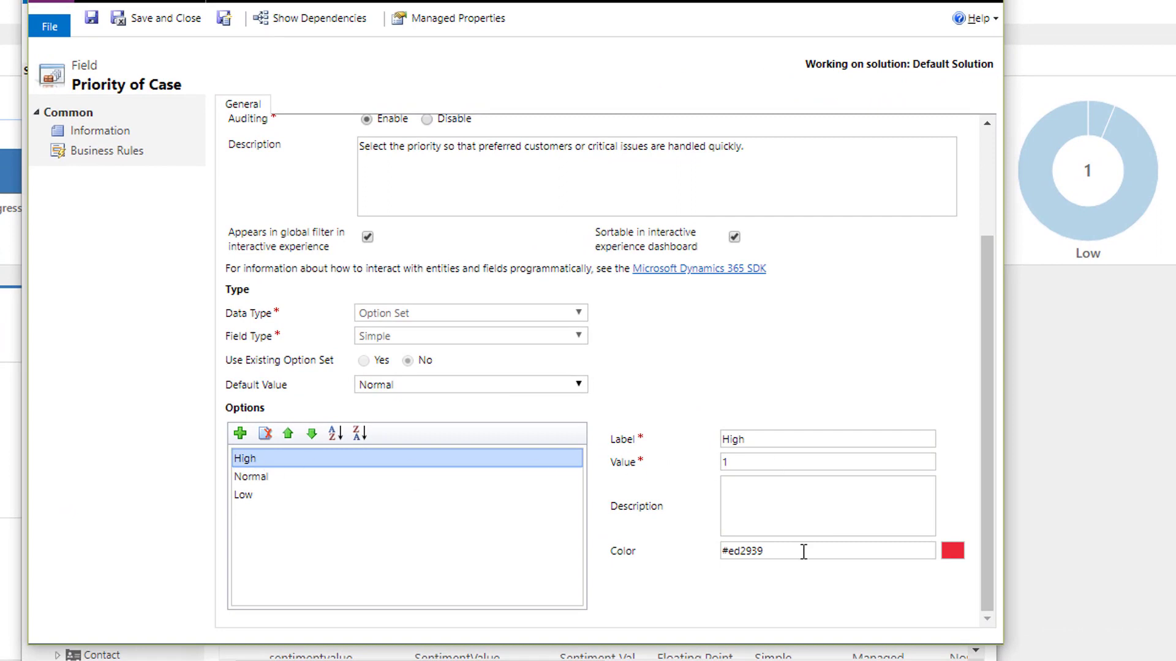
{"action": "left_click", "coordinate": [804, 554]}
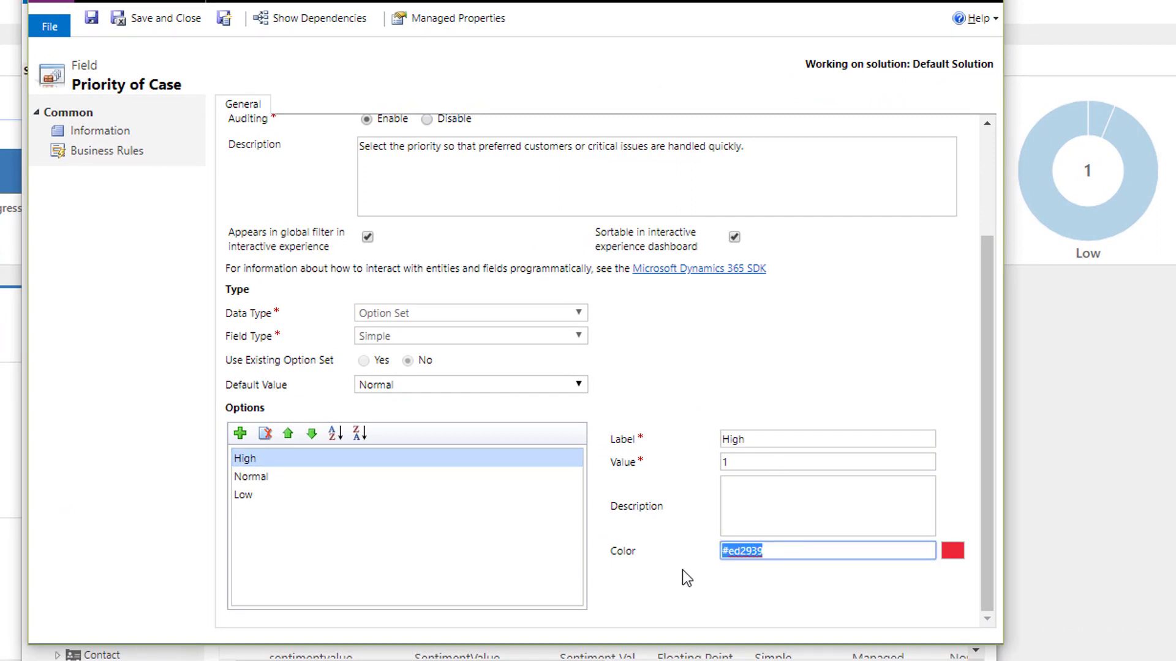
{"action": "left_click", "coordinate": [249, 479]}
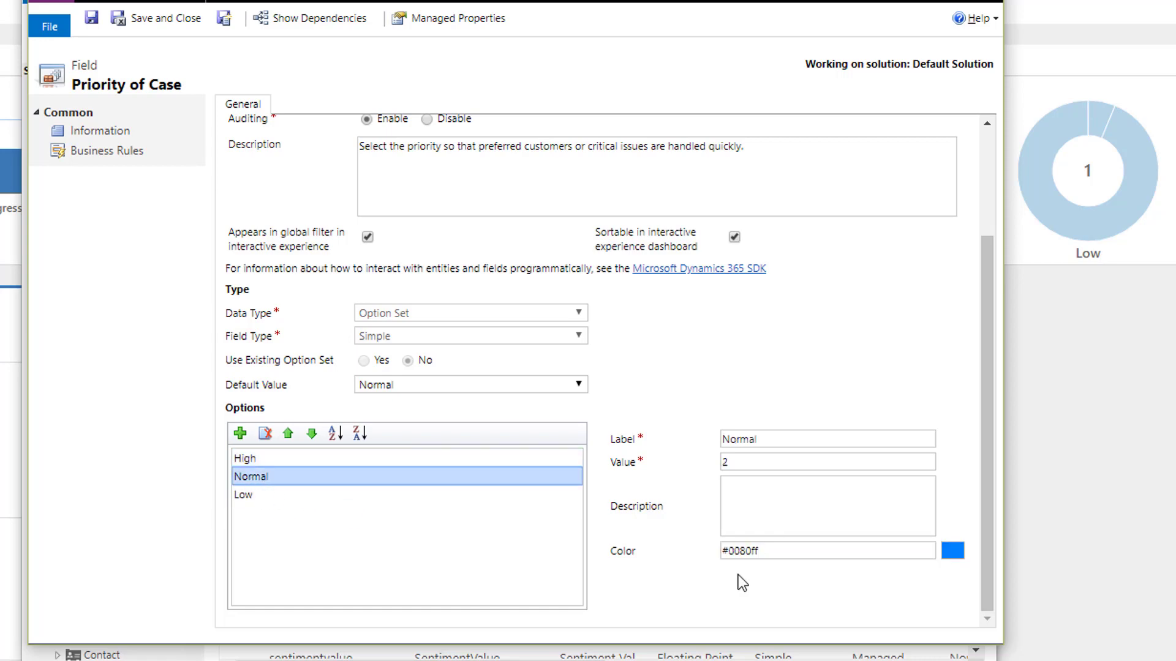
{"action": "left_click", "coordinate": [243, 496]}
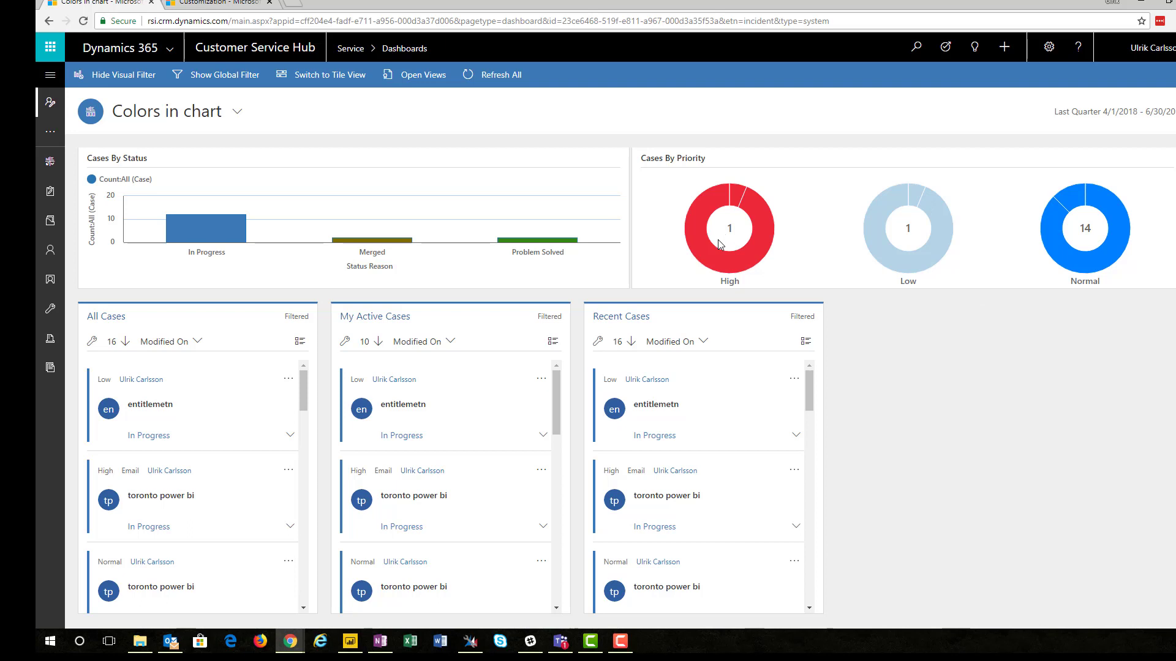
Step: Switch to XrmToolBox and open the Power Query (M) Builder plugin
{"action": "mouse_move", "coordinate": [720, 244]}
{"action": "left_click", "coordinate": [352, 643]}
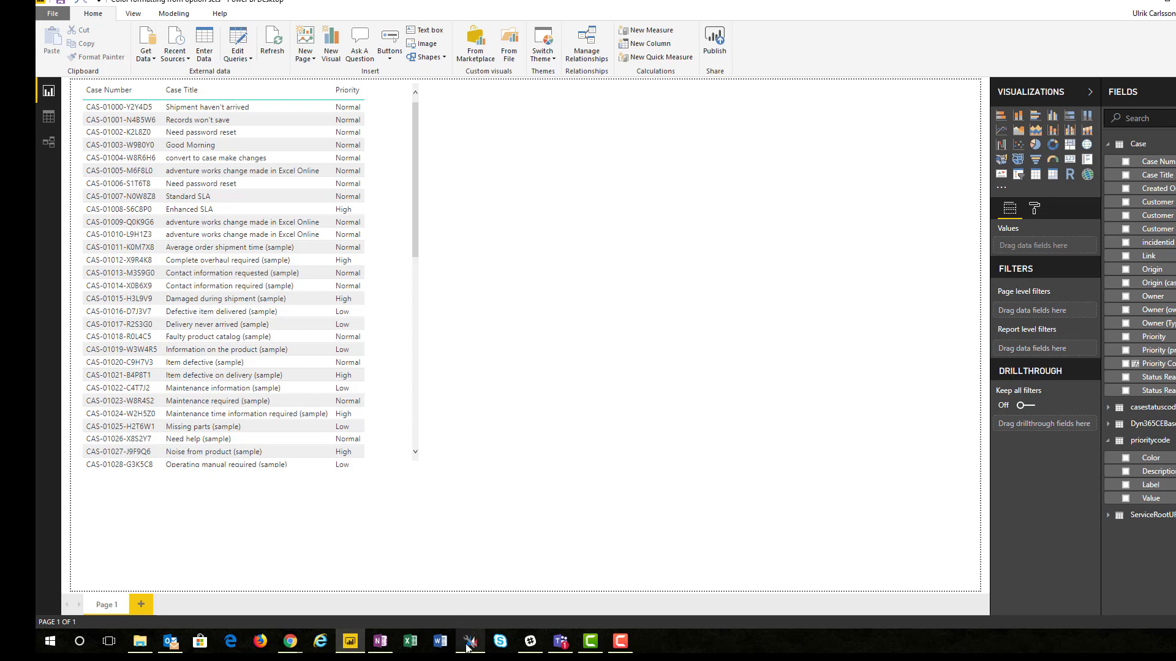
{"action": "mouse_move", "coordinate": [469, 643]}
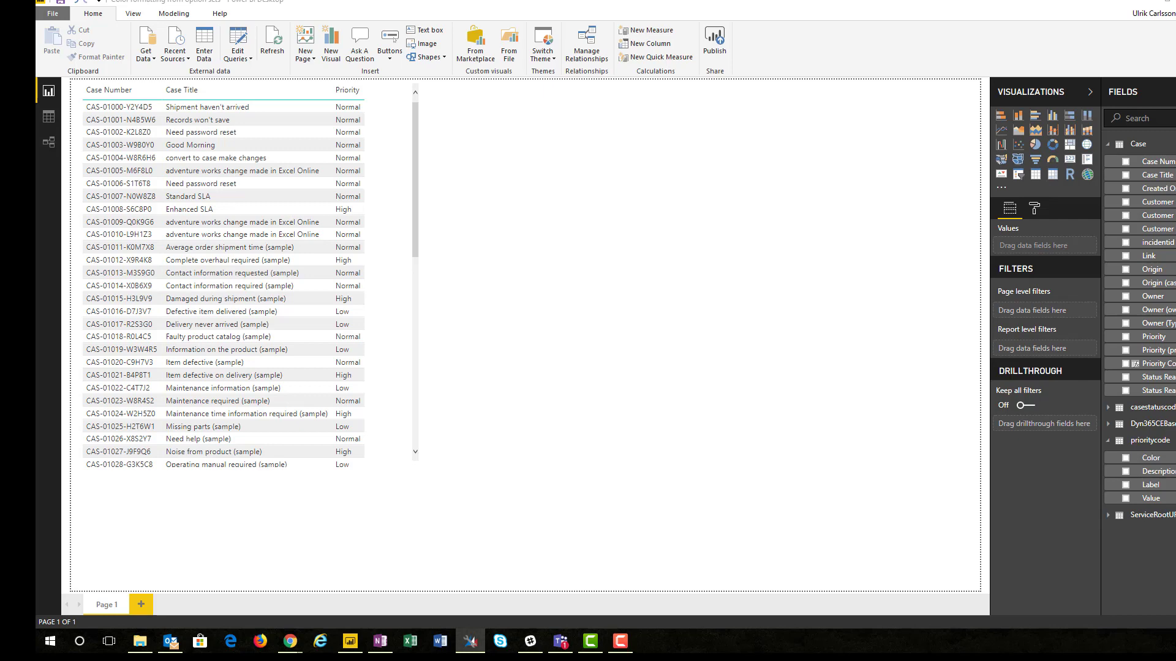
{"action": "left_click_drag", "start_coordinate": [37, 141], "coordinate": [529, 86]}
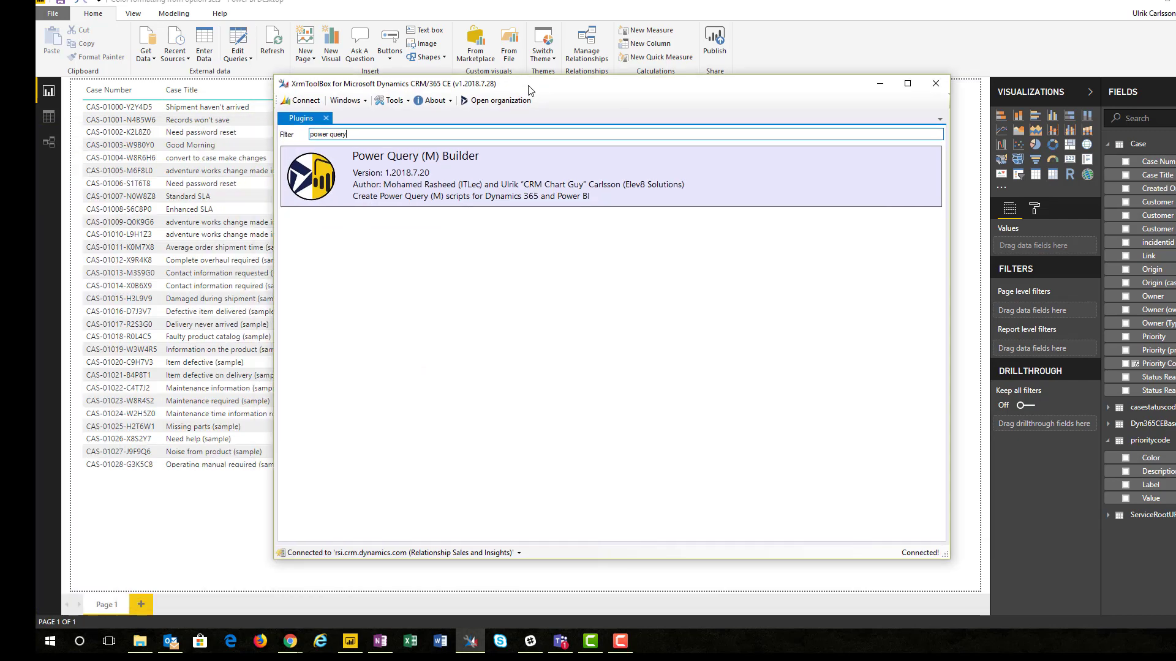
{"action": "left_click", "coordinate": [571, 182]}
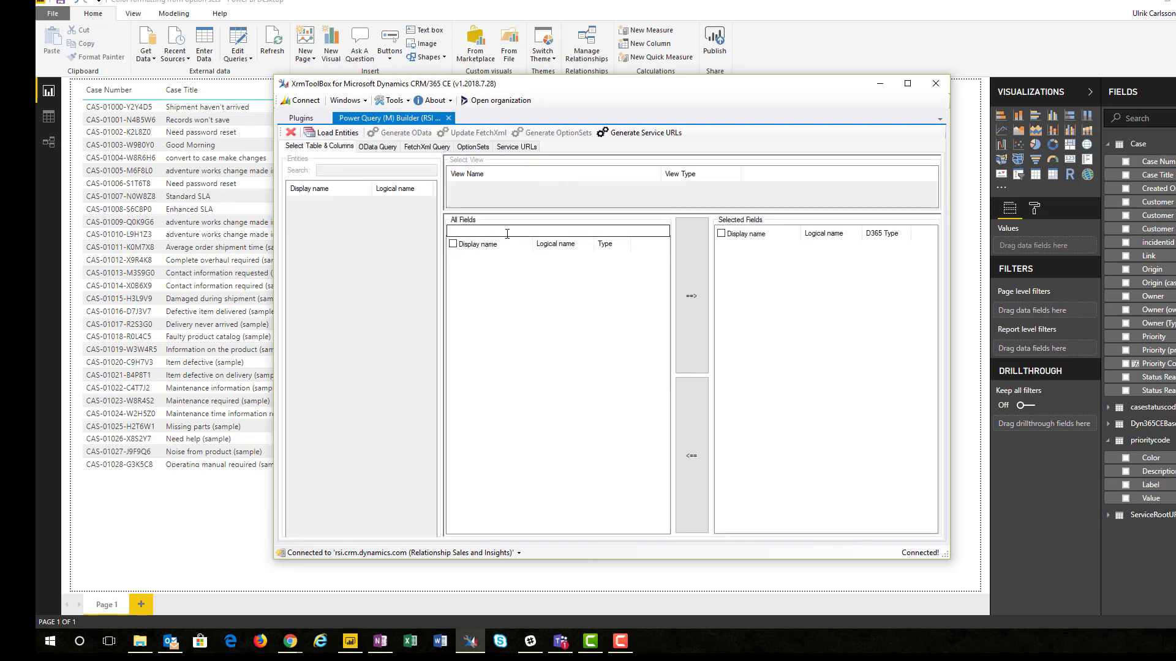
Step: Load the entities, find Case by searching for "case", and select the fields of its Active Cases view
{"action": "left_click", "coordinate": [332, 133]}
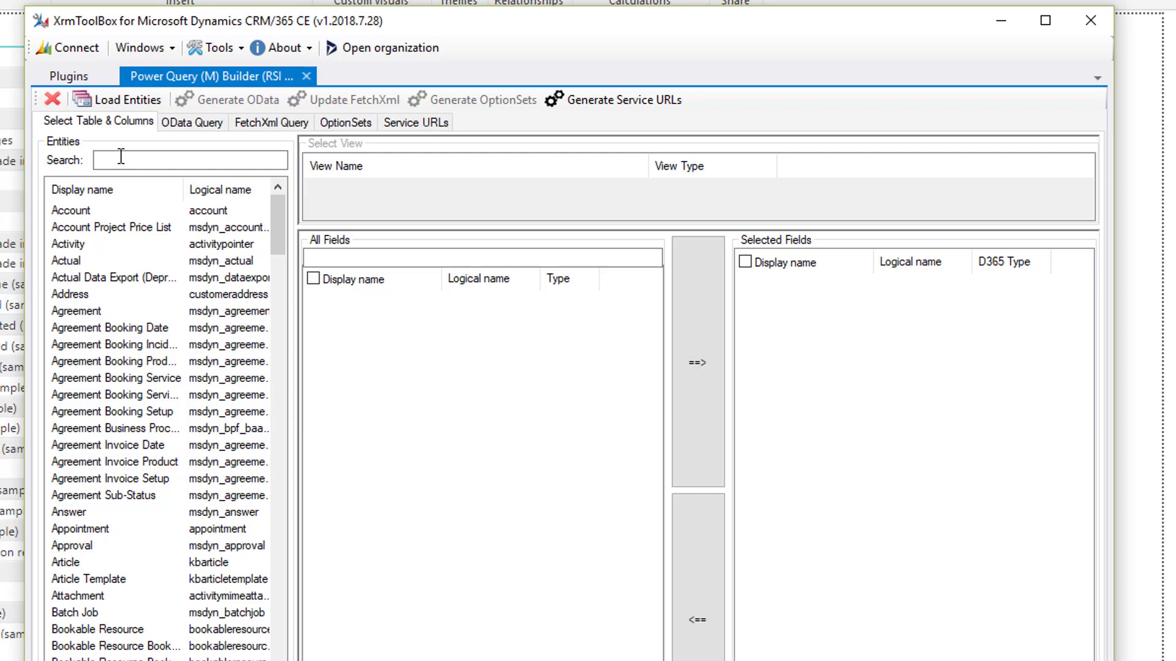
{"action": "left_click", "coordinate": [149, 158]}
{"action": "type", "text": "case"}
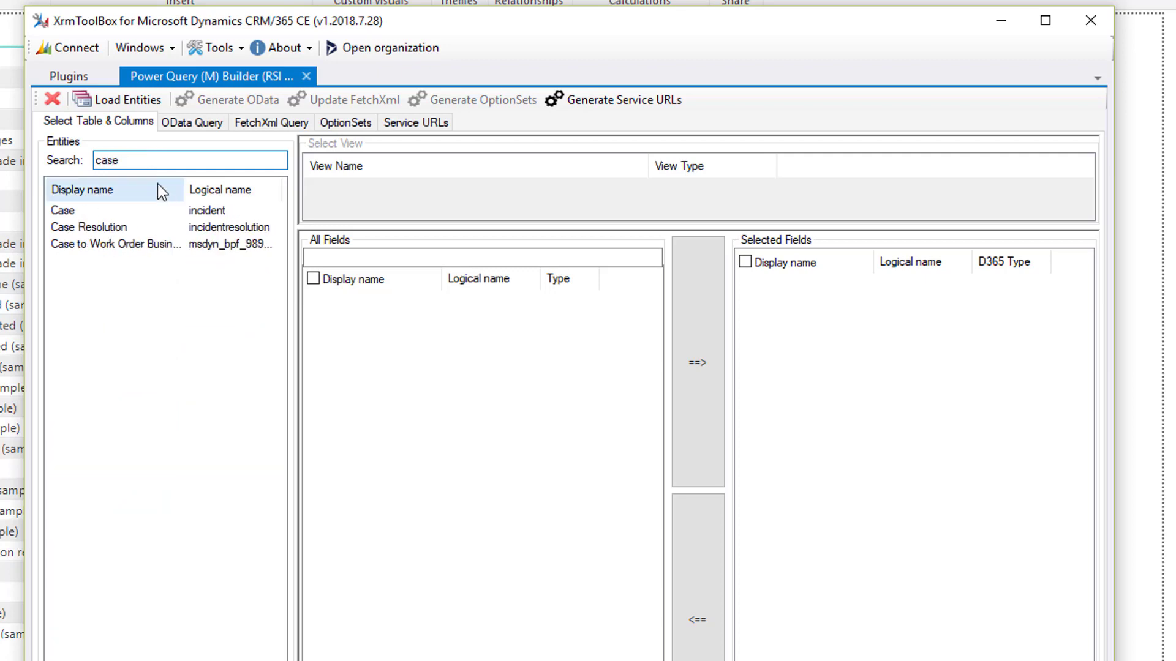
{"action": "left_click", "coordinate": [163, 210]}
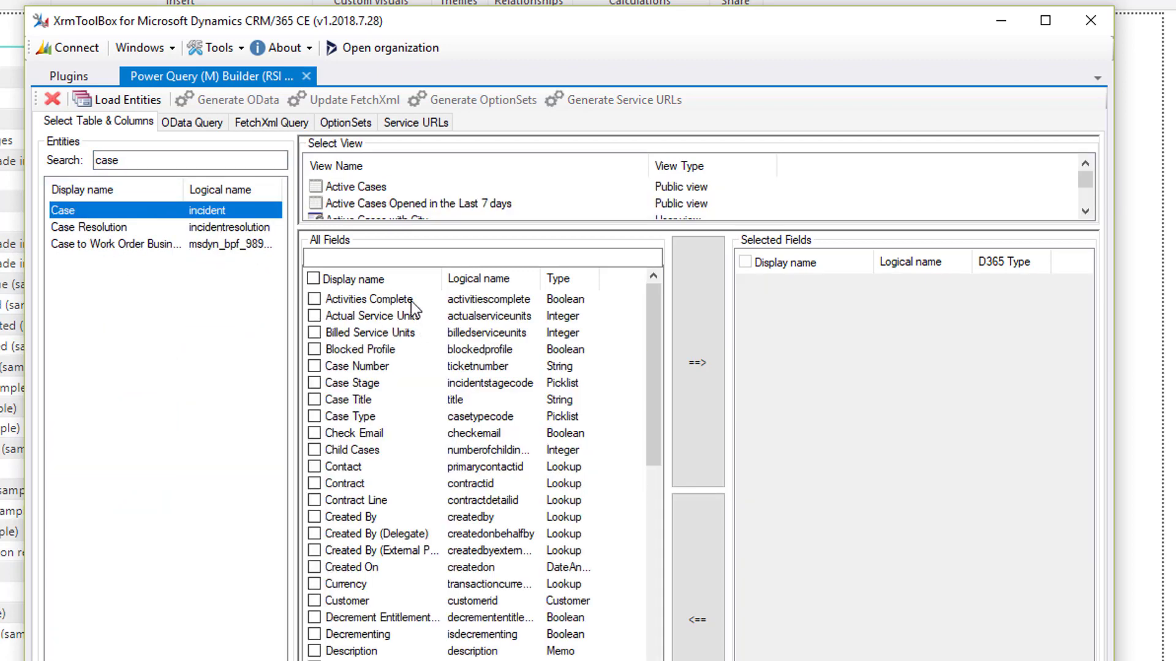
{"action": "left_click", "coordinate": [379, 189]}
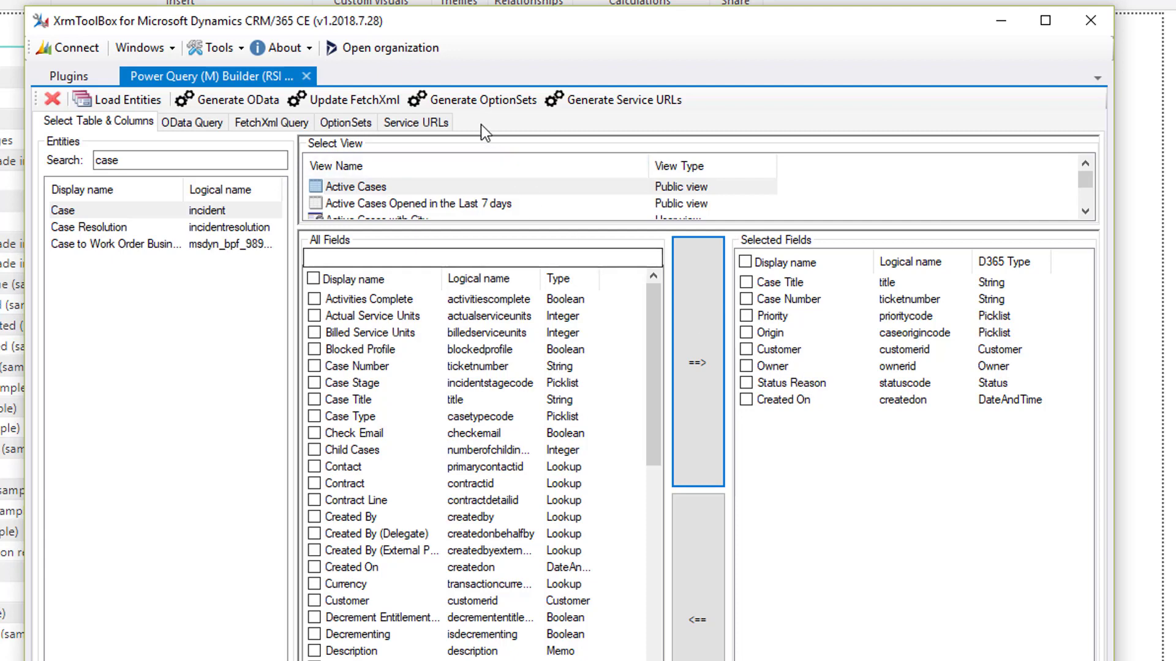
Step: Generate the option set scripts, look through Origin and Status Reason, and copy the complete Priority (prioritycode) script
{"action": "left_click", "coordinate": [469, 100]}
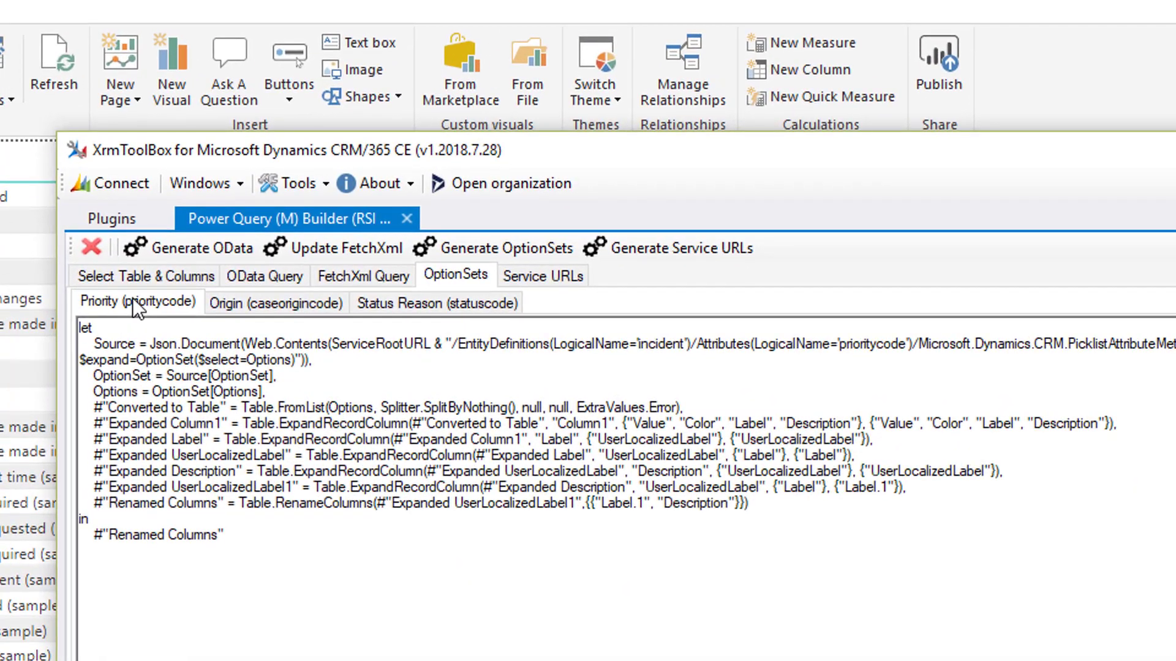
{"action": "left_click", "coordinate": [311, 301]}
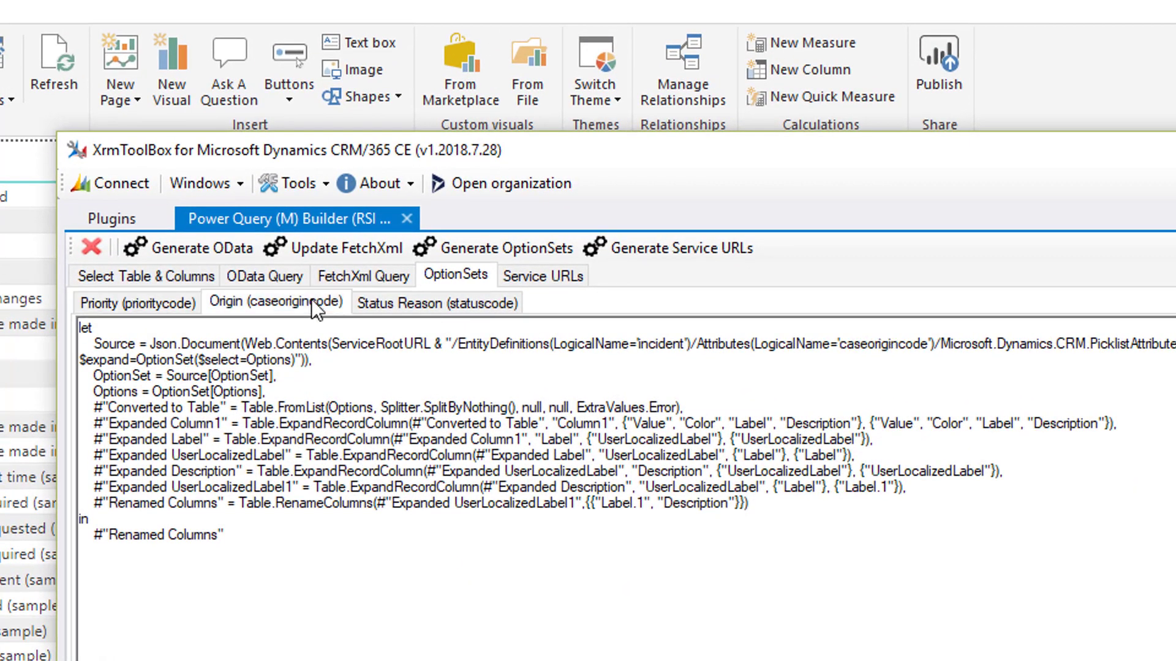
{"action": "left_click", "coordinate": [416, 303]}
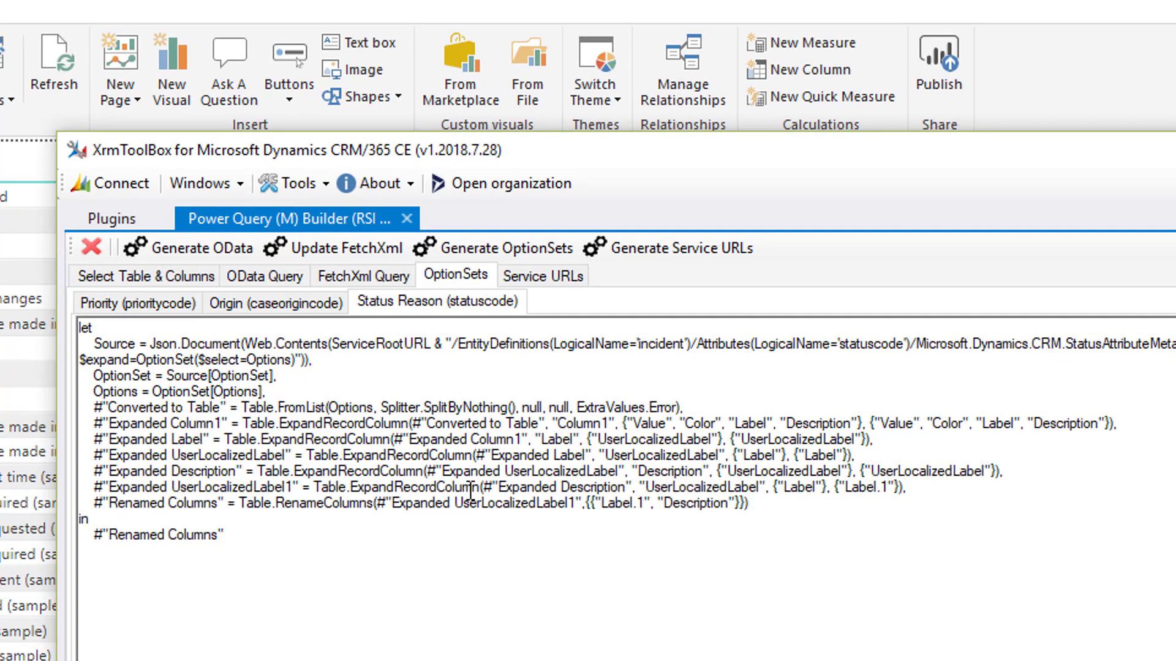
{"action": "left_click", "coordinate": [139, 306]}
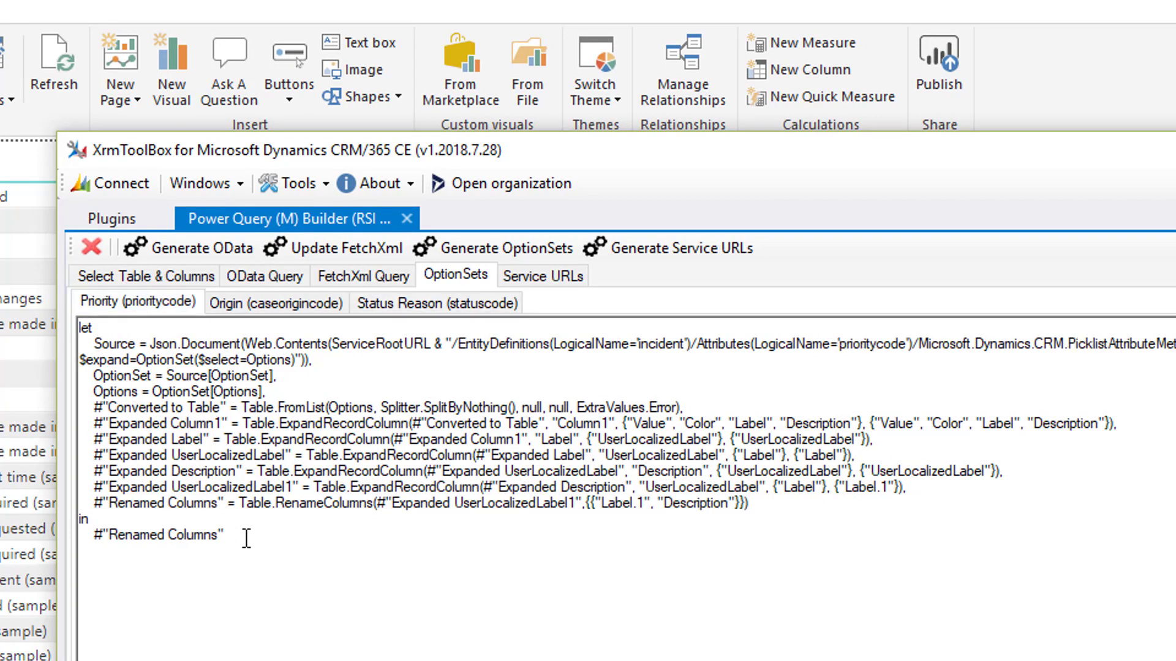
{"action": "key", "text": "ctrl+a"}
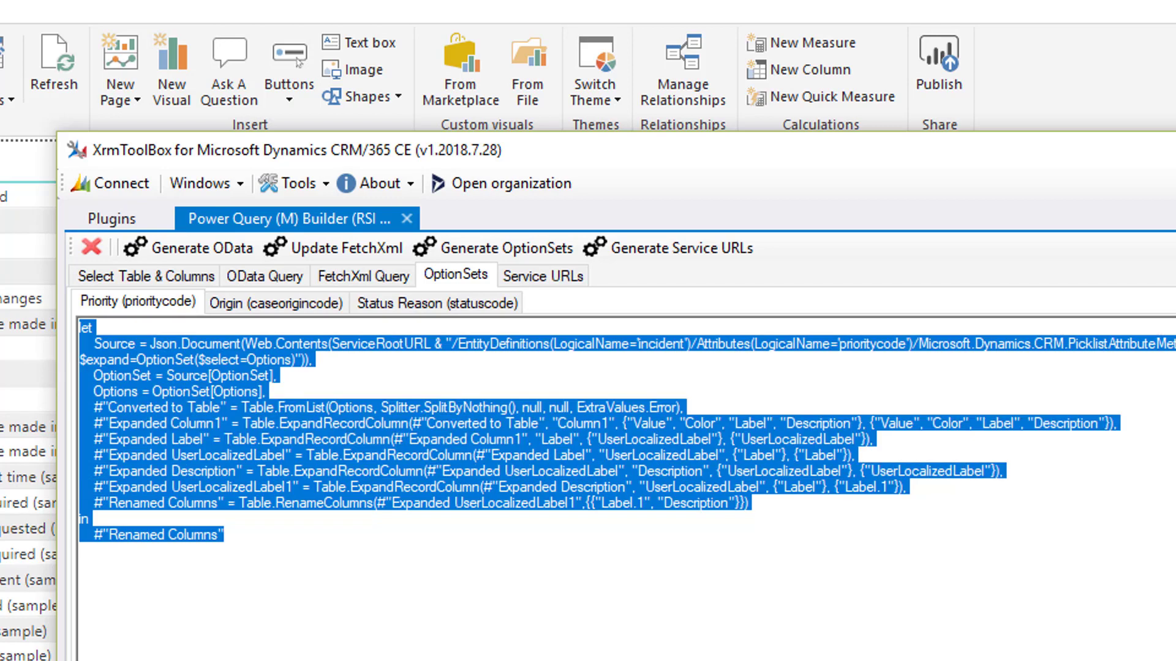
Step: Switch to Power BI Desktop and add a new blank query in the Power Query Editor
{"action": "key", "text": "alt+Tab"}
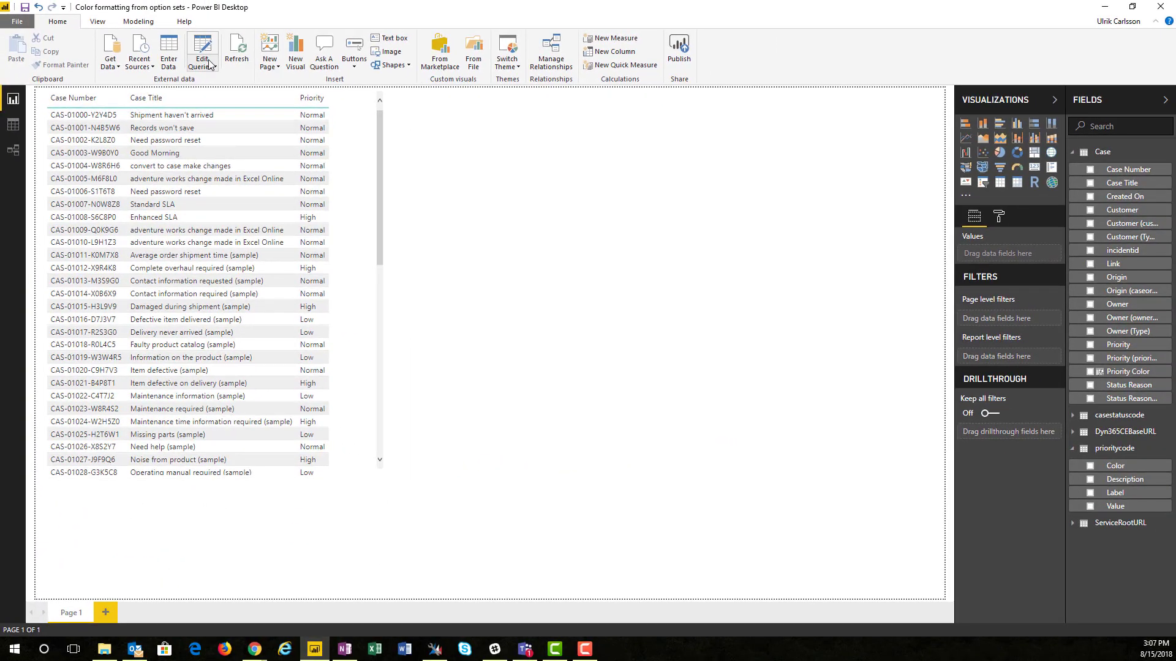
{"action": "left_click", "coordinate": [209, 63]}
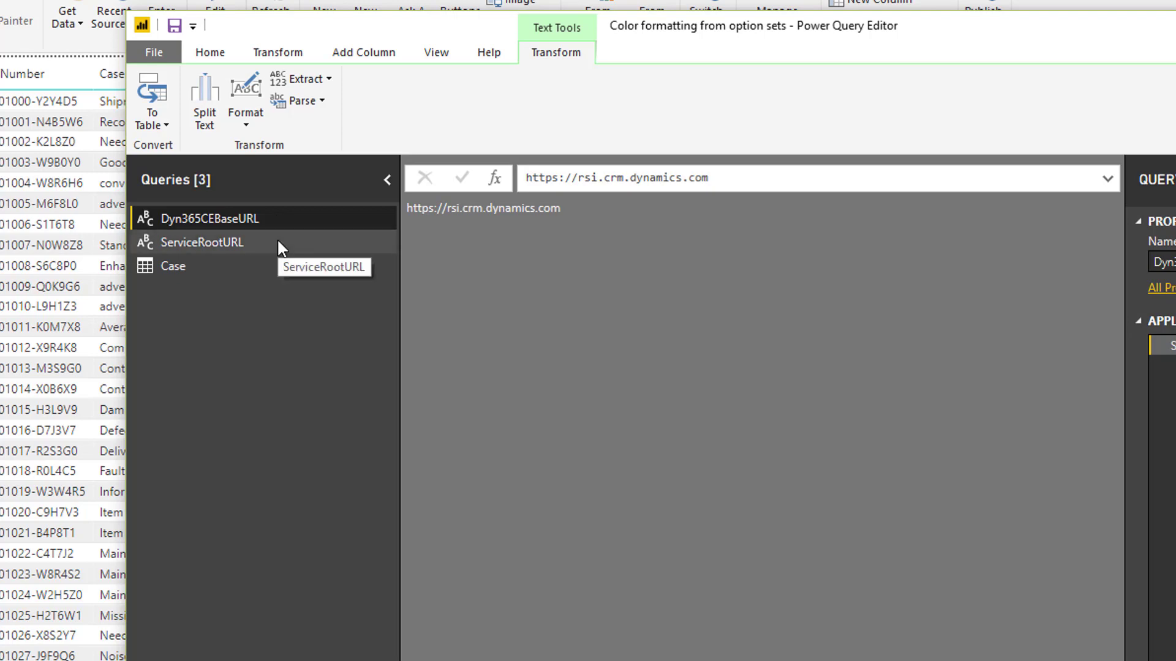
{"action": "left_click", "coordinate": [205, 56]}
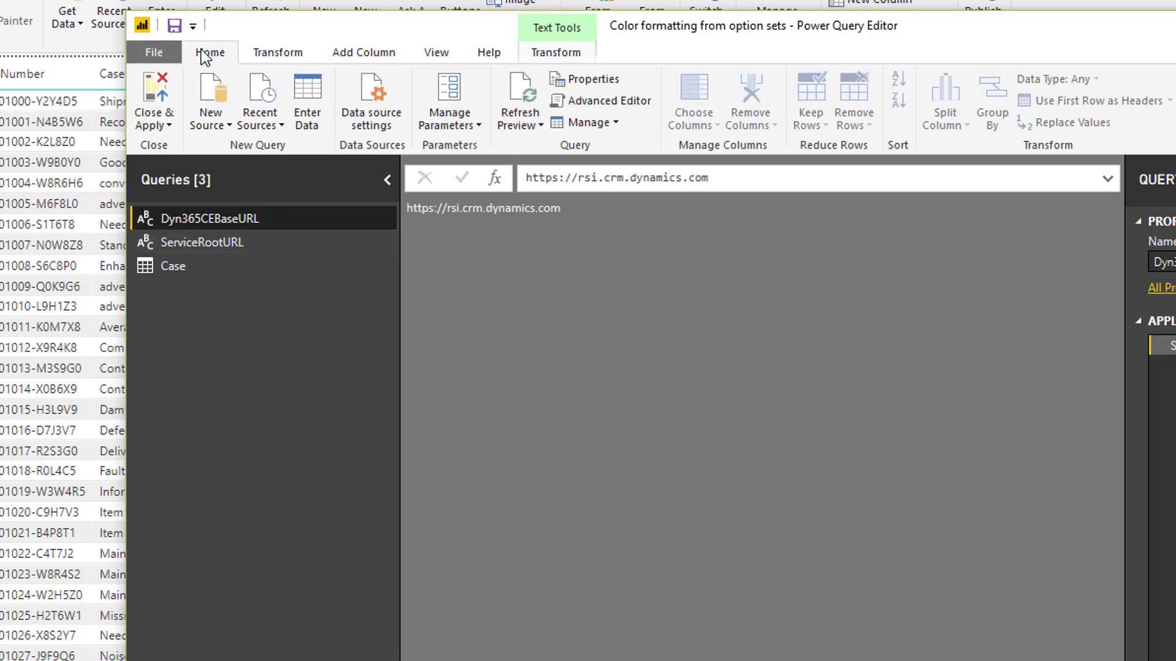
{"action": "left_click", "coordinate": [222, 119]}
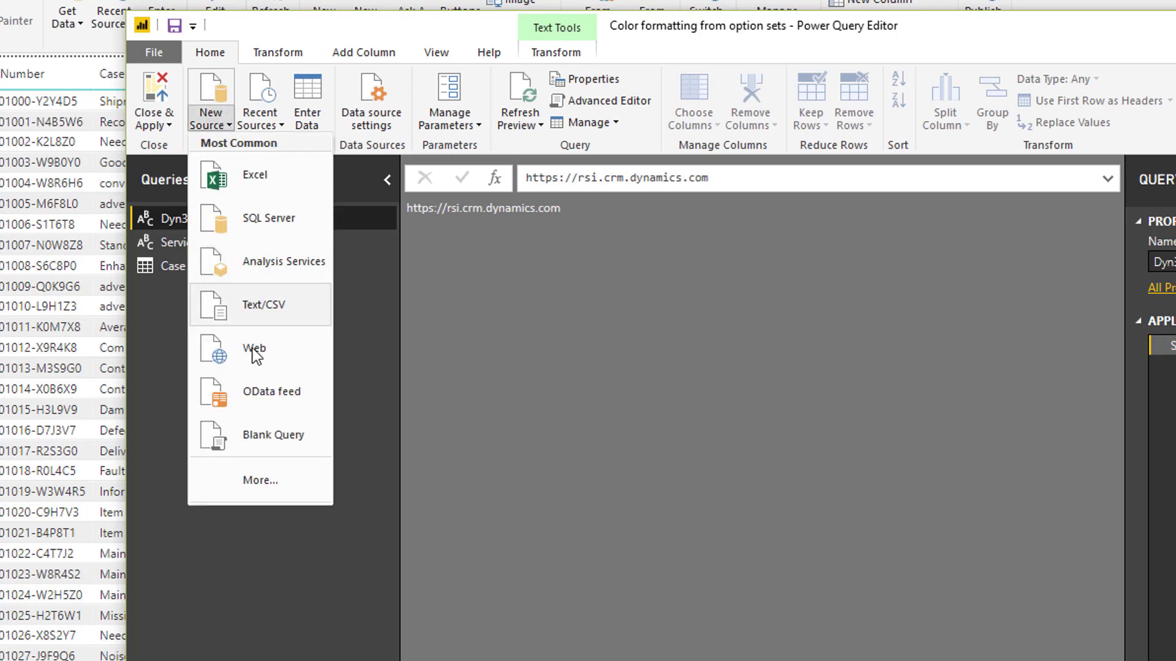
{"action": "left_click", "coordinate": [284, 434]}
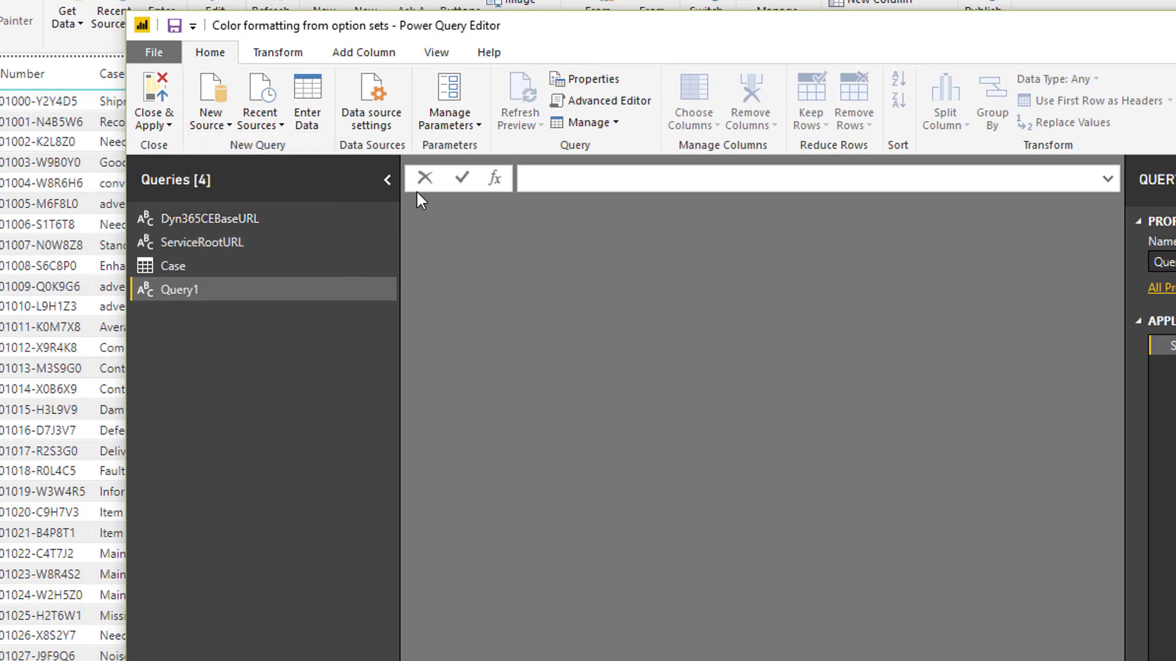
Step: Replace the blank query's code with the copied Priority option set script in the Advanced Editor
{"action": "left_click", "coordinate": [587, 100]}
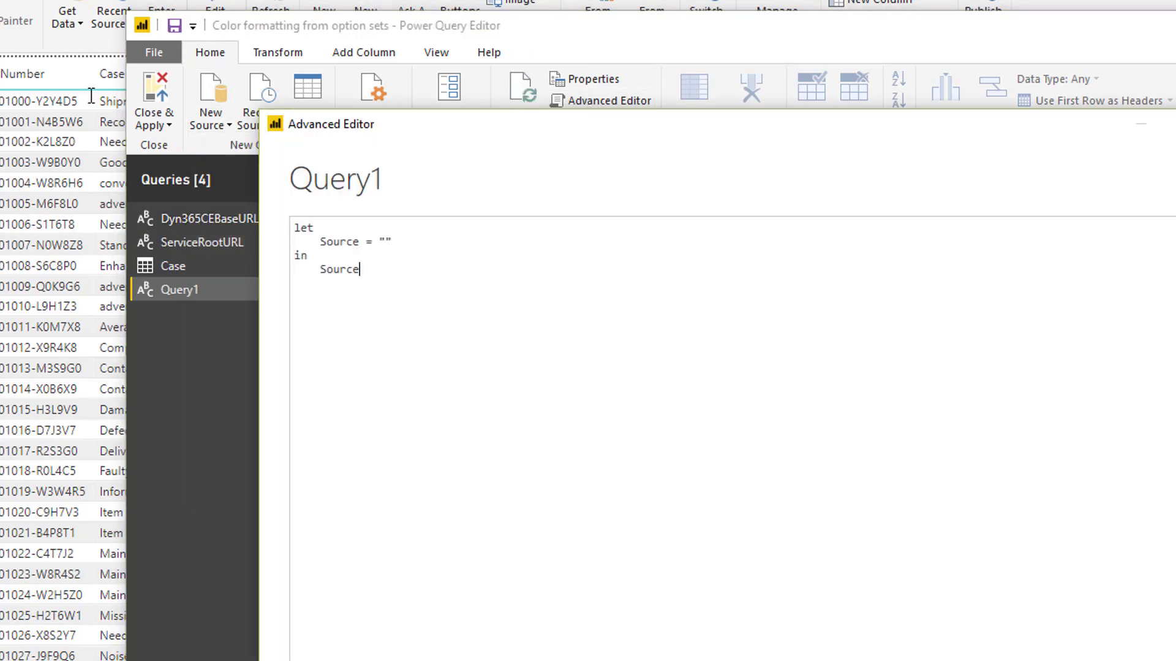
{"action": "key", "text": "ctrl+a"}
{"action": "key", "text": "ctrl+v"}
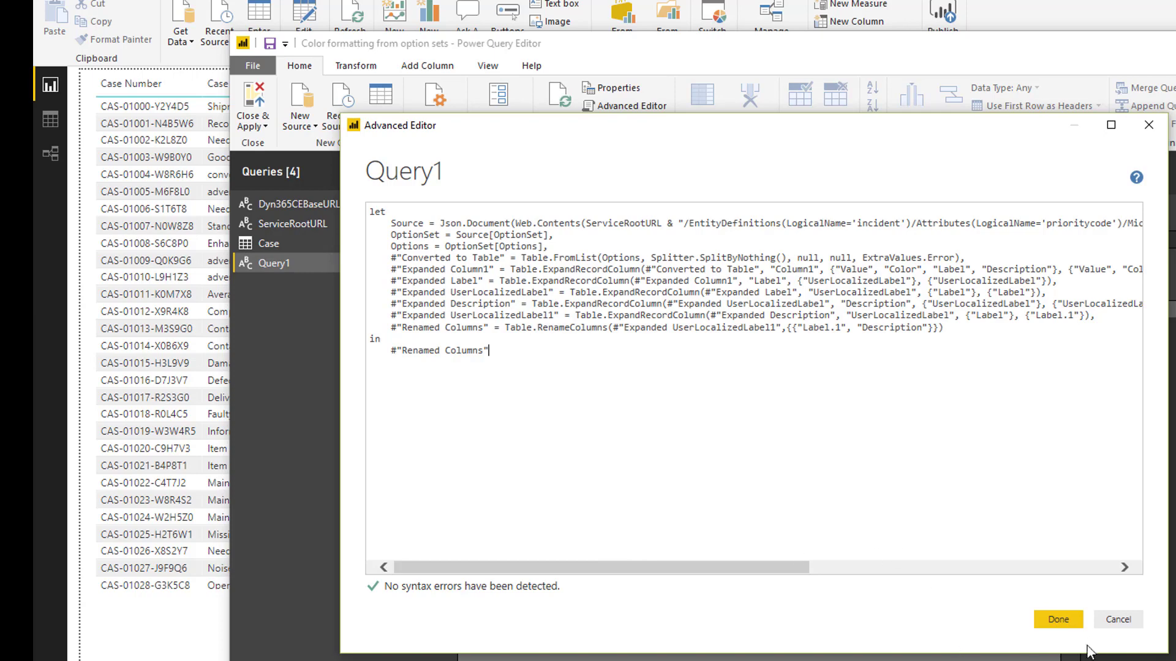
{"action": "left_click", "coordinate": [1062, 618]}
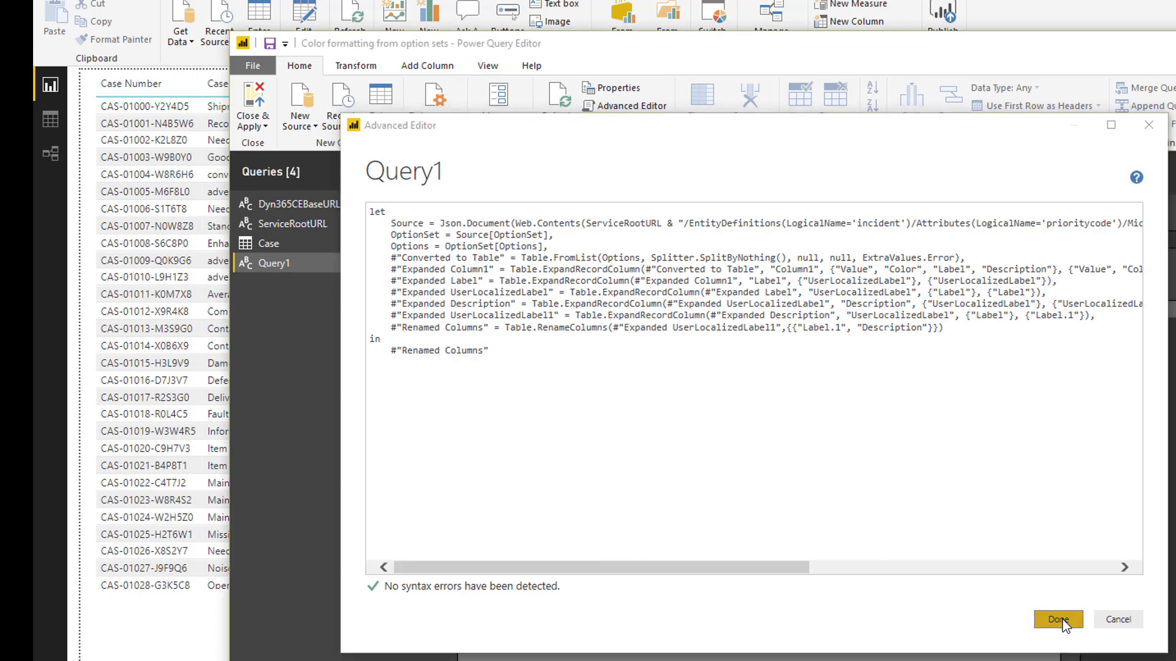
Step: Rename the new priority query as prioritycode
{"action": "double_click", "coordinate": [296, 263]}
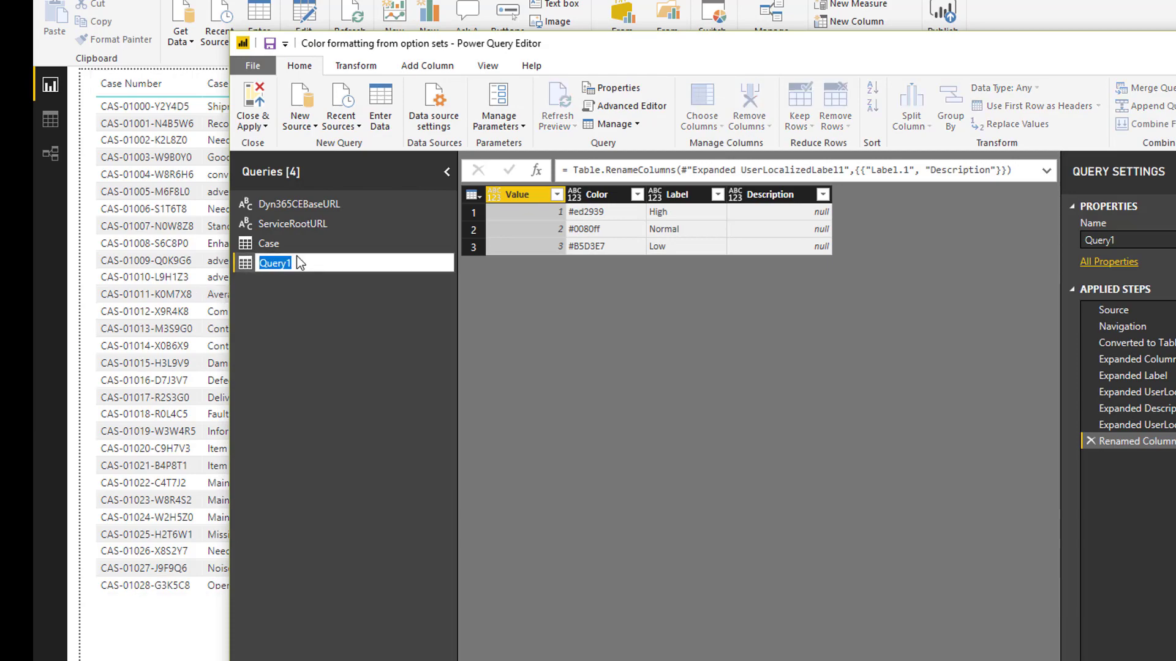
{"action": "type", "text": "prioritycol"}
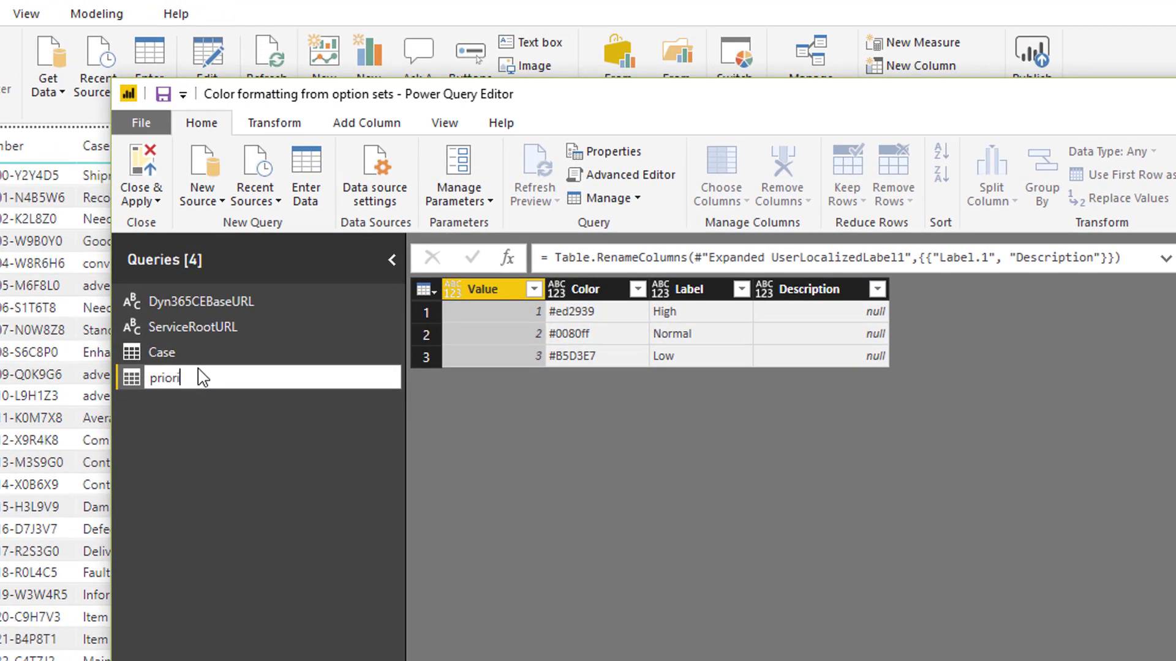
{"action": "type", "text": "e"}
{"action": "key", "text": "Return"}
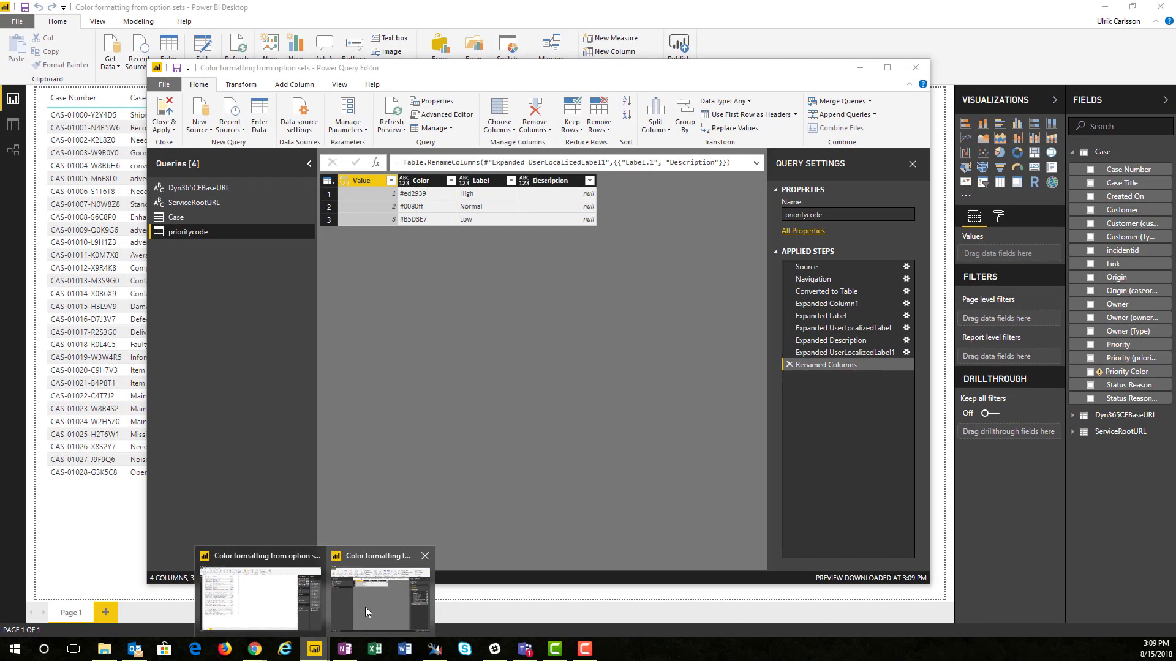
Step: Switch to XrmToolBox and copy the complete Status Reason (statuscode) option set script
{"action": "mouse_move", "coordinate": [365, 608]}
{"action": "left_click", "coordinate": [434, 649]}
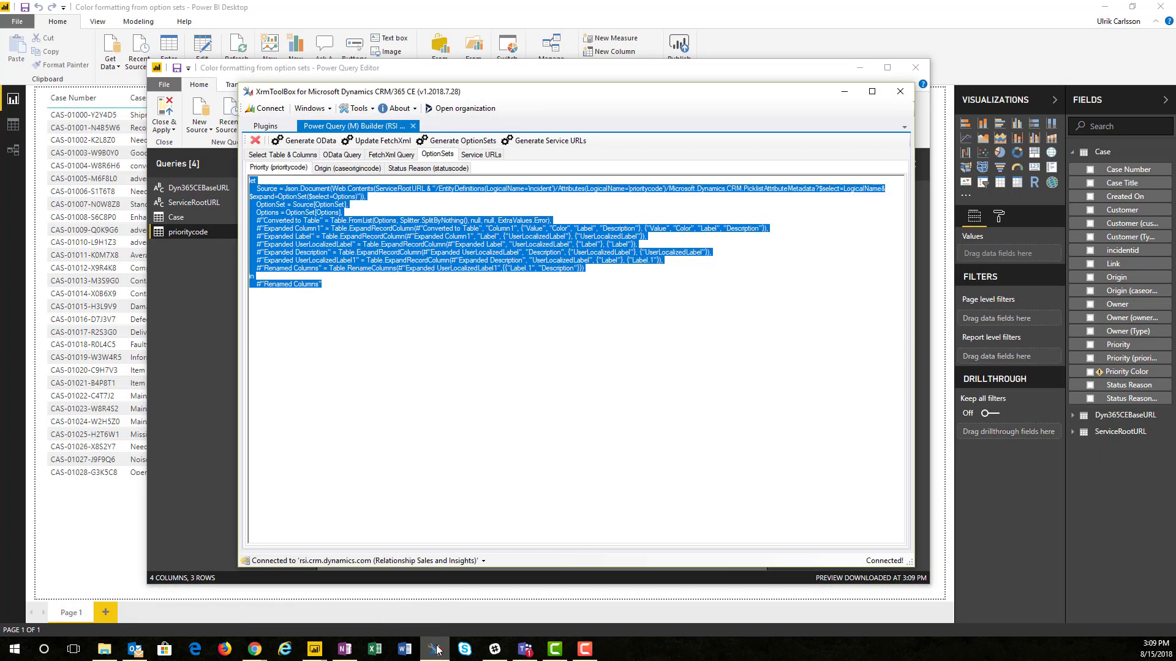
{"action": "left_click", "coordinate": [423, 167]}
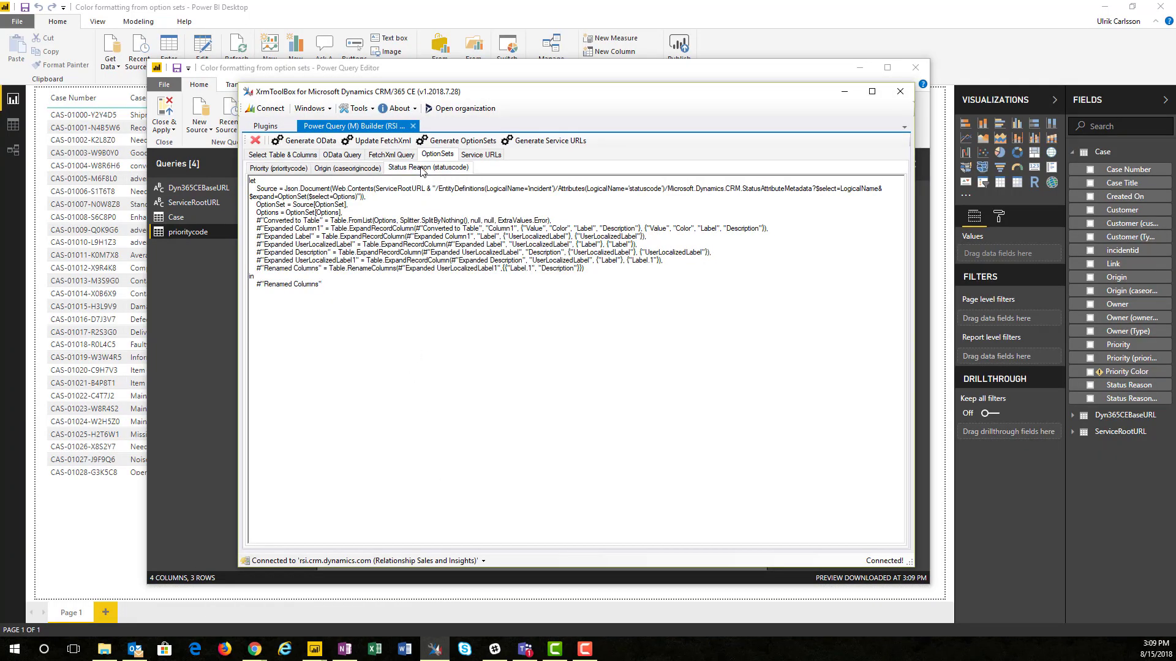
{"action": "key", "text": "ctrl+a"}
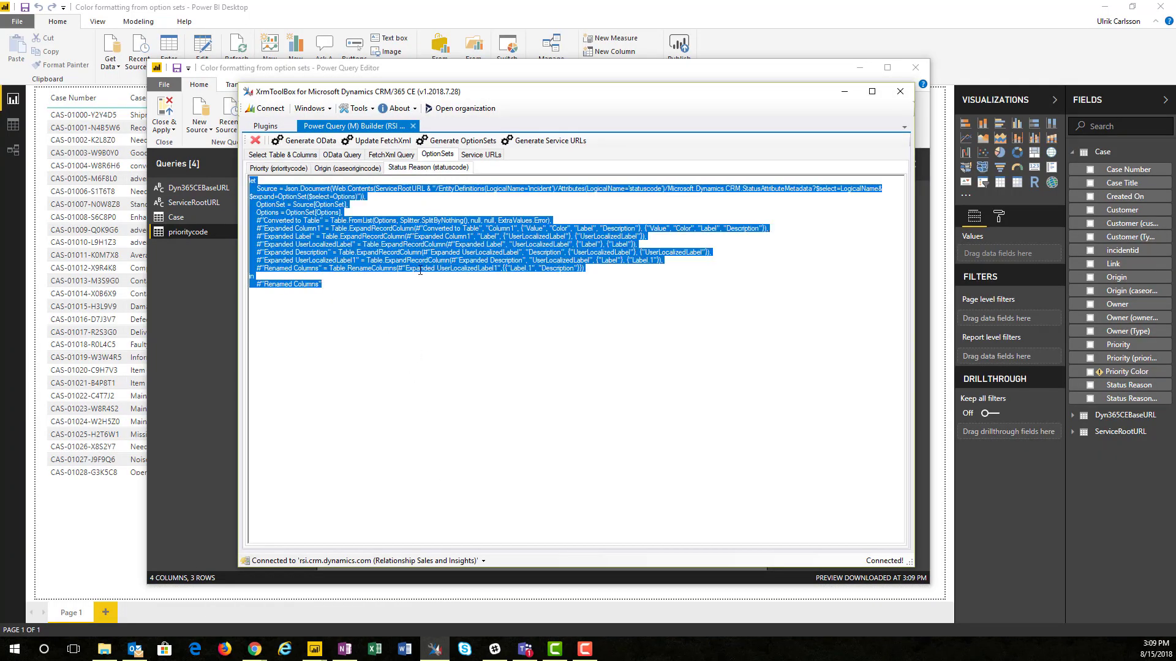
Step: Return to the Power Query Editor, add another blank query, and replace its code with the copied Status Reason script
{"action": "left_click", "coordinate": [208, 412]}
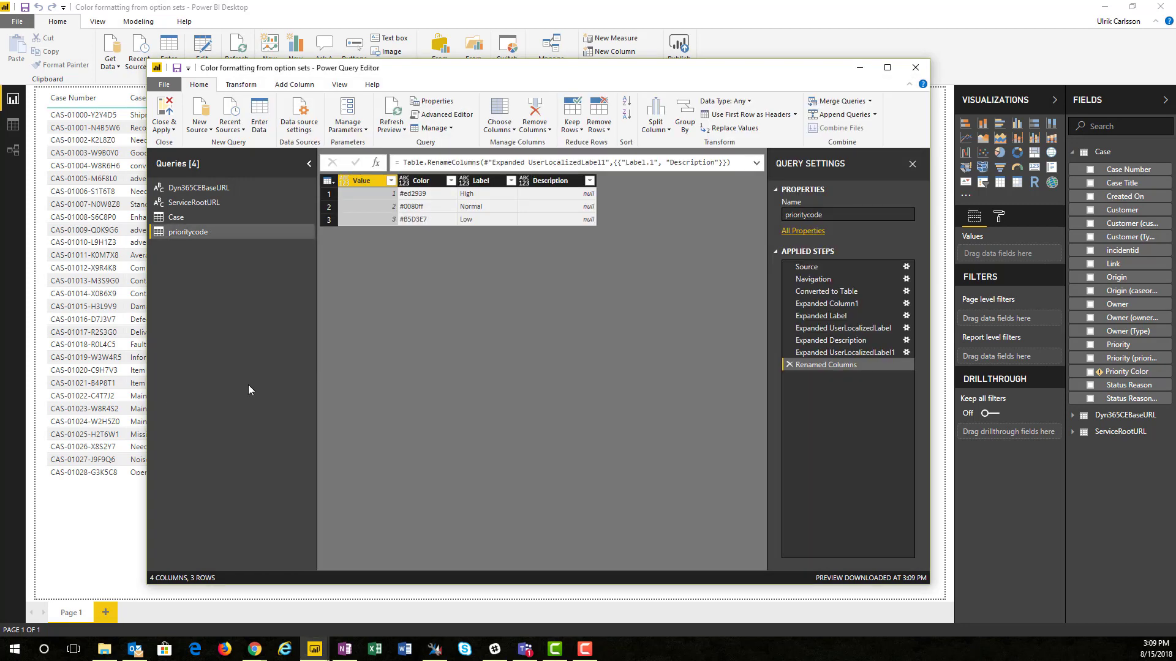
{"action": "left_click", "coordinate": [196, 130]}
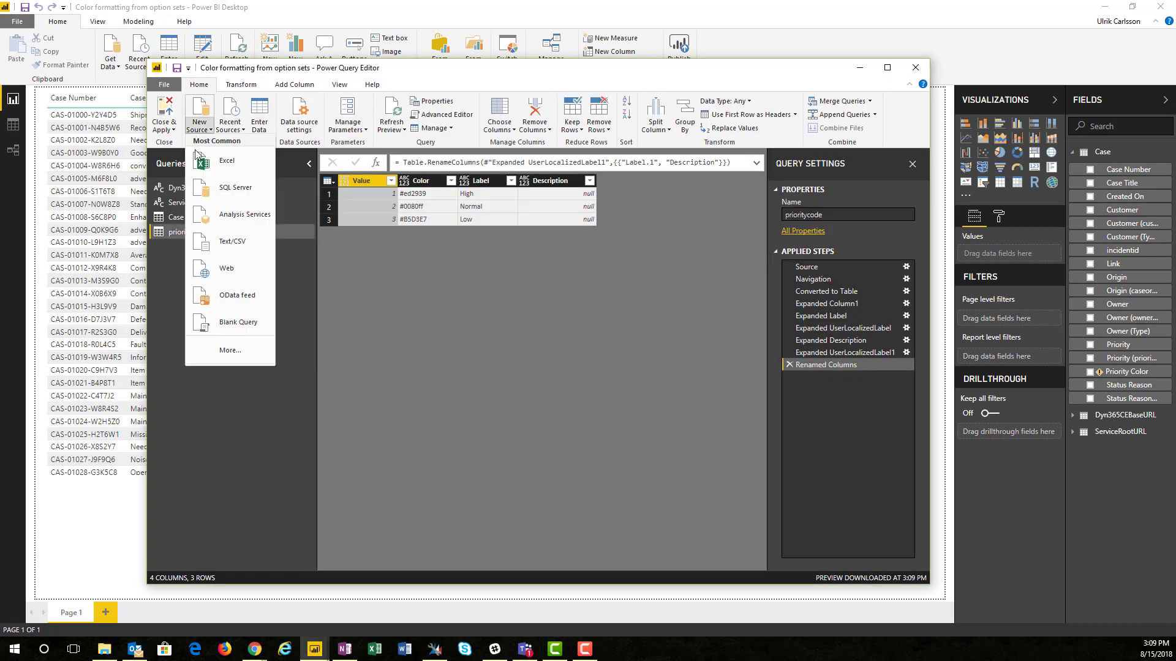
{"action": "left_click", "coordinate": [230, 323]}
{"action": "left_click", "coordinate": [441, 115]}
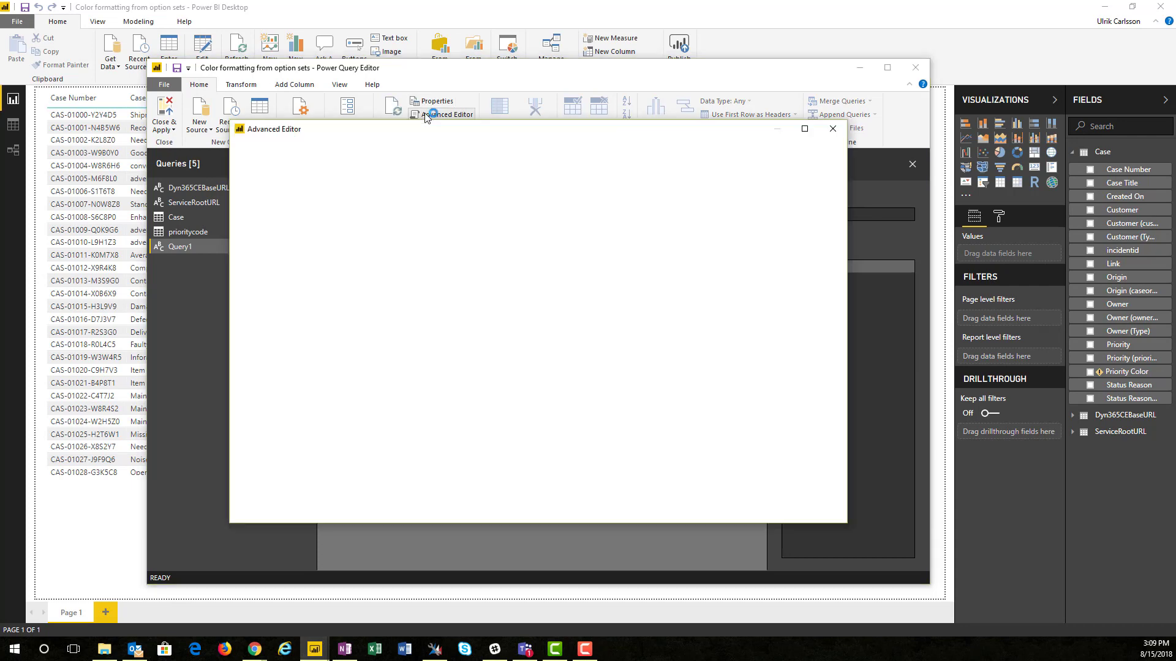
{"action": "key", "text": "ctrl+a"}
{"action": "key", "text": "ctrl+v"}
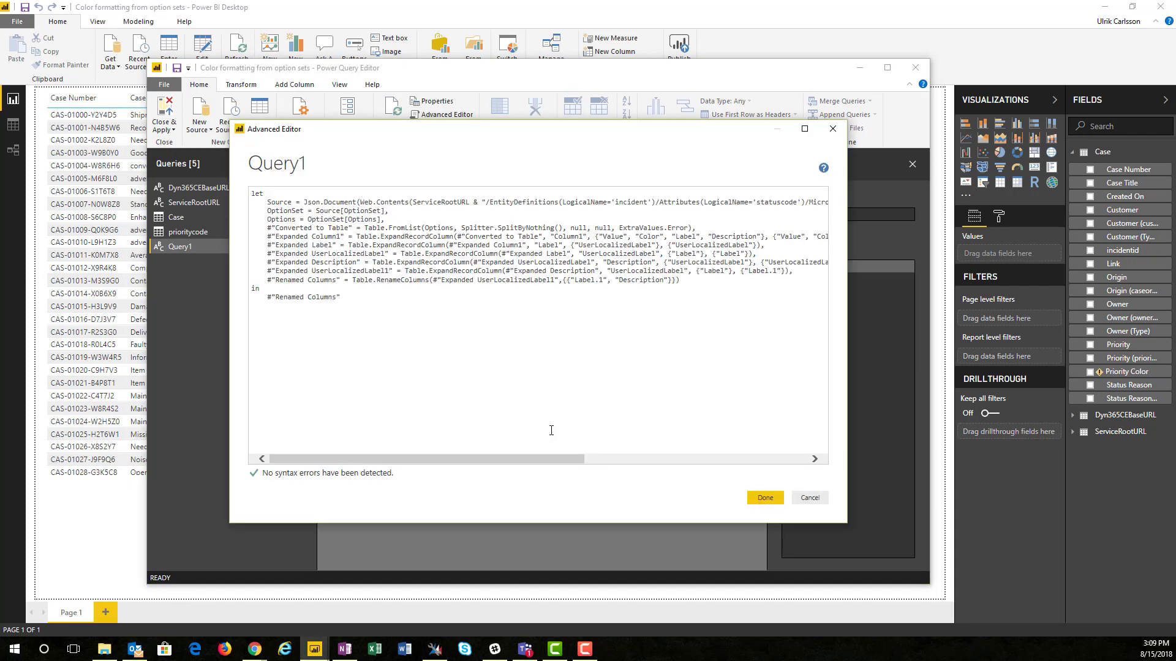
{"action": "left_click", "coordinate": [769, 496]}
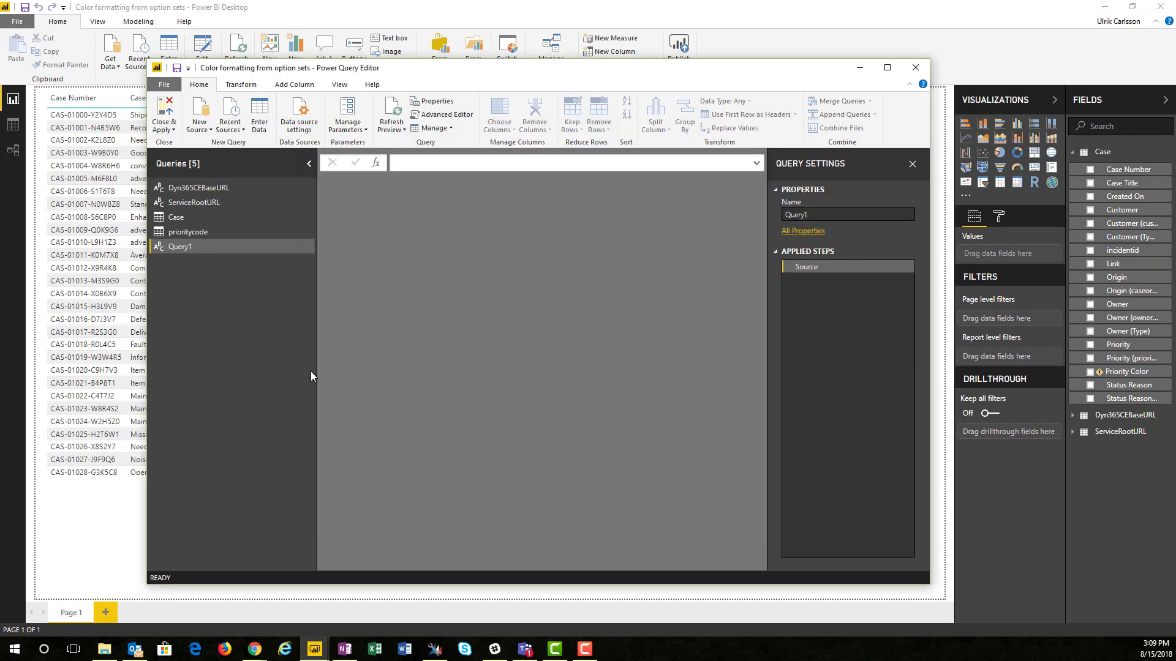
Step: Rename the status query as casestatuscode, then check prioritycode and apply the query changes to the report
{"action": "double_click", "coordinate": [183, 247]}
{"action": "type", "text": "case"}
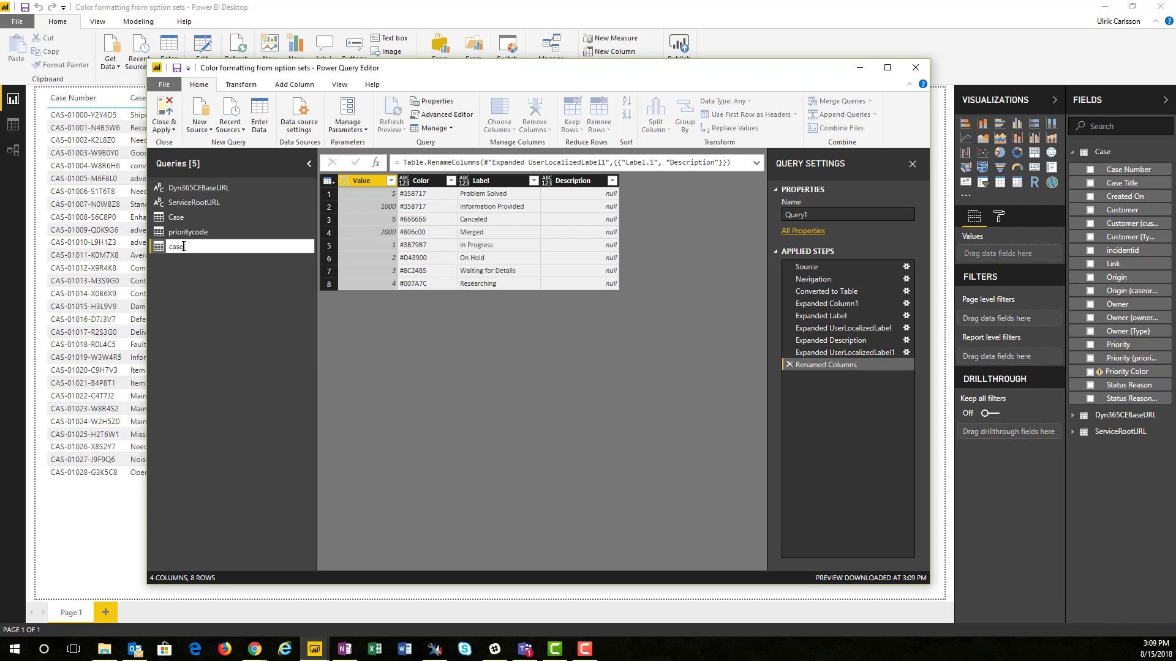
{"action": "type", "text": "statuscode"}
{"action": "key", "text": "Return"}
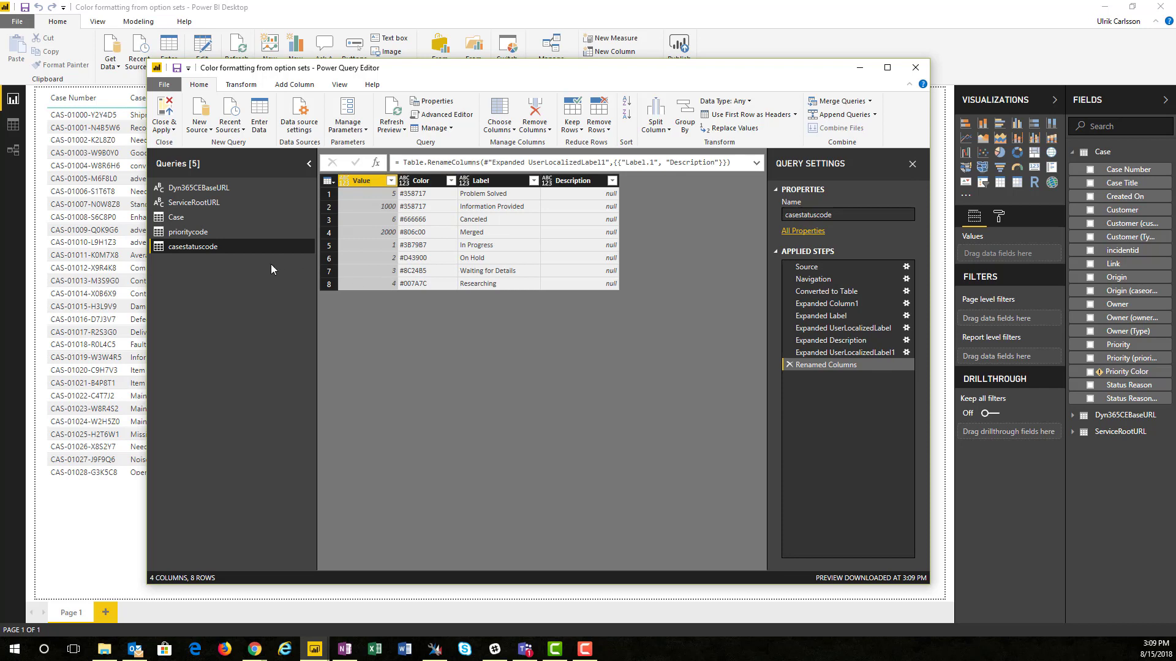
{"action": "left_click", "coordinate": [194, 234]}
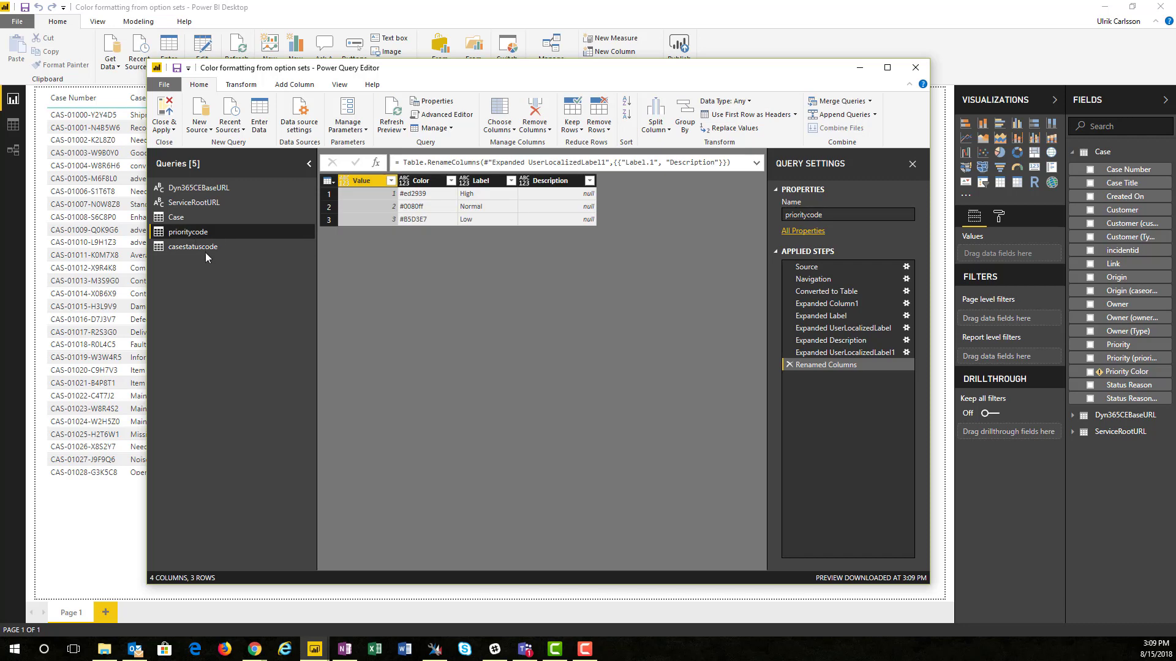
{"action": "left_click", "coordinate": [165, 114]}
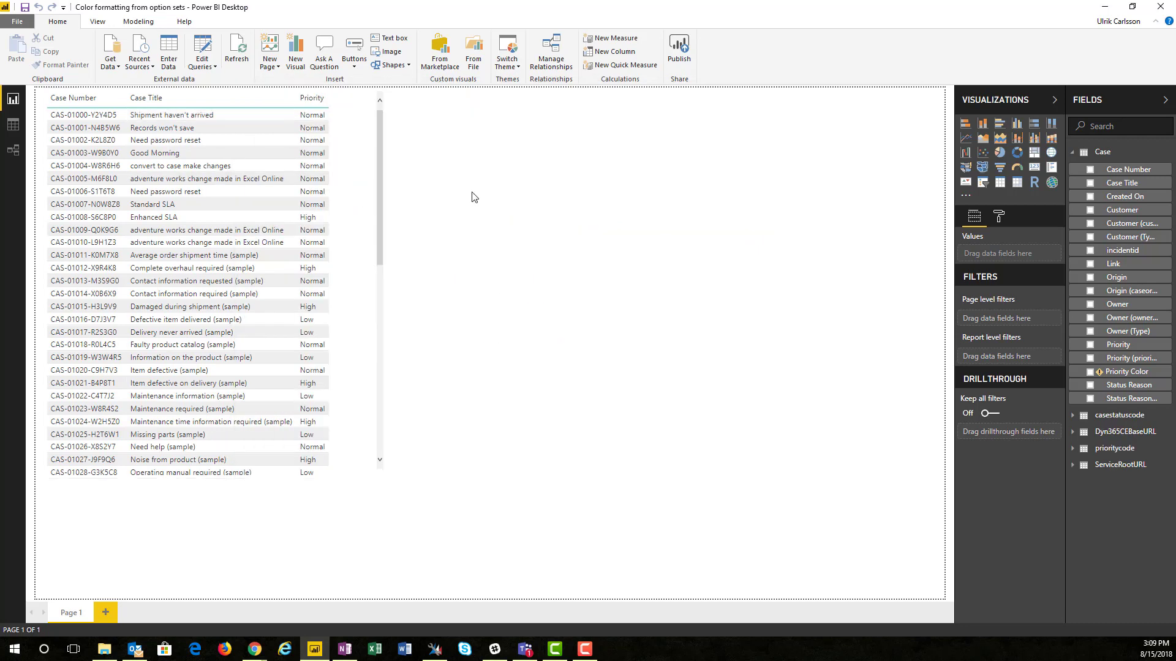
Step: Add an empty table visual to the report page and place it beside the top of the case table
{"action": "left_click", "coordinate": [1004, 183]}
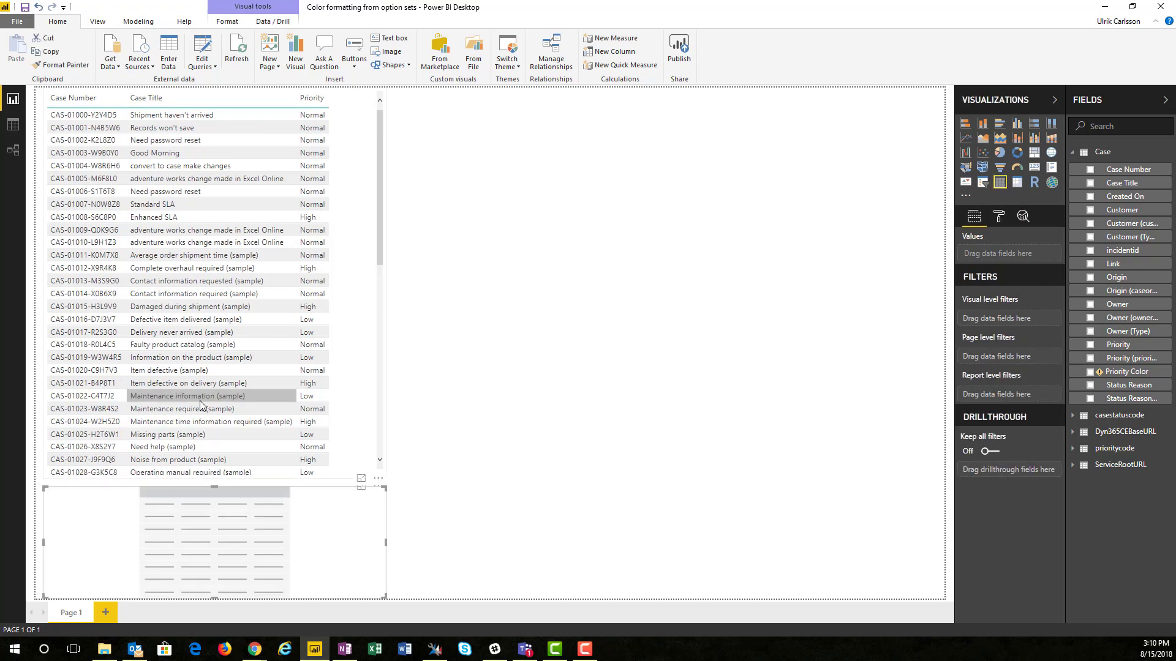
{"action": "left_click_drag", "start_coordinate": [324, 497], "coordinate": [606, 150]}
{"action": "left_click_drag", "start_coordinate": [580, 86], "coordinate": [582, 83]}
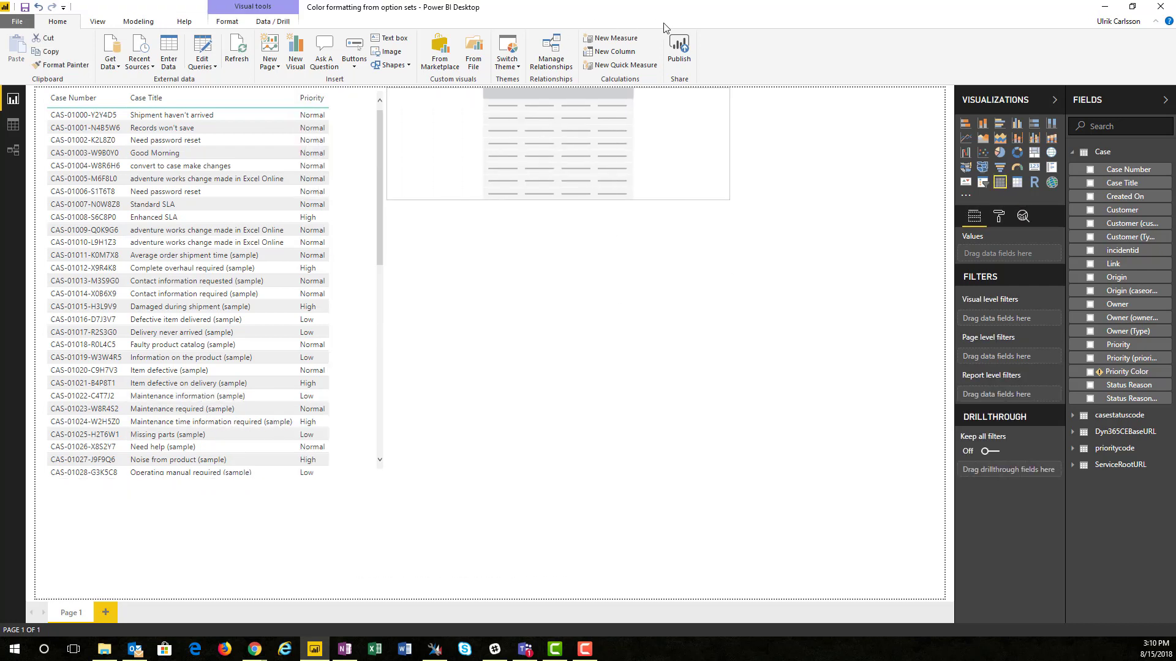
Step: Fill the new table with the prioritycode fields Label, Value and Color, in that order, and sort it ascending by Value
{"action": "left_click", "coordinate": [1077, 450]}
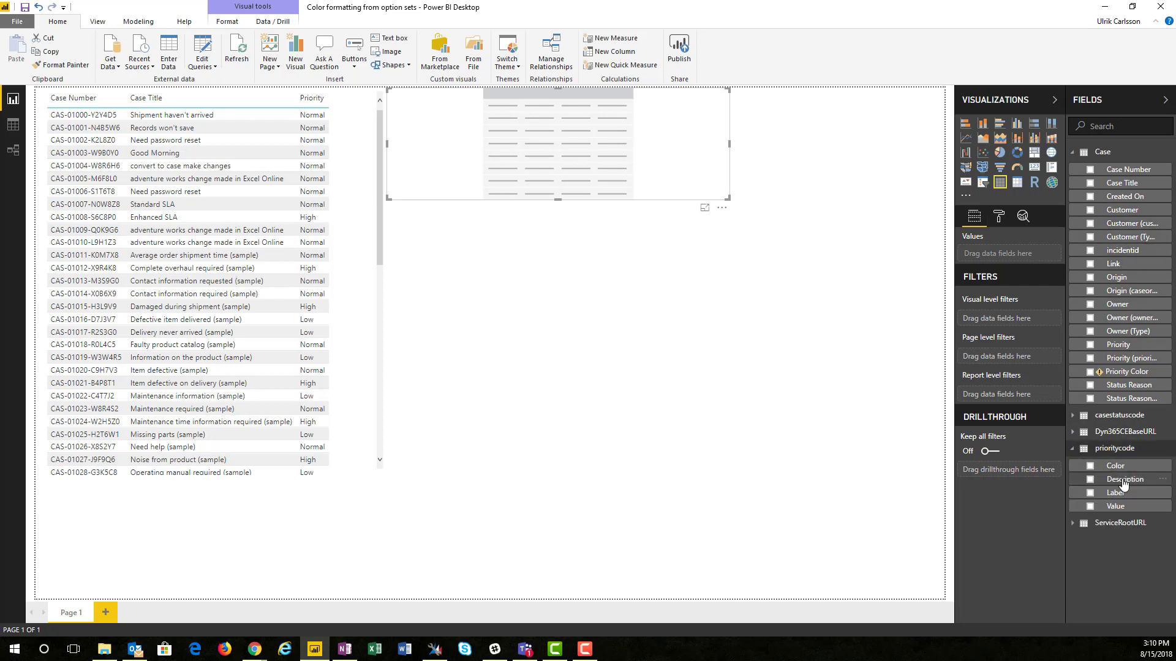
{"action": "left_click", "coordinate": [1090, 467]}
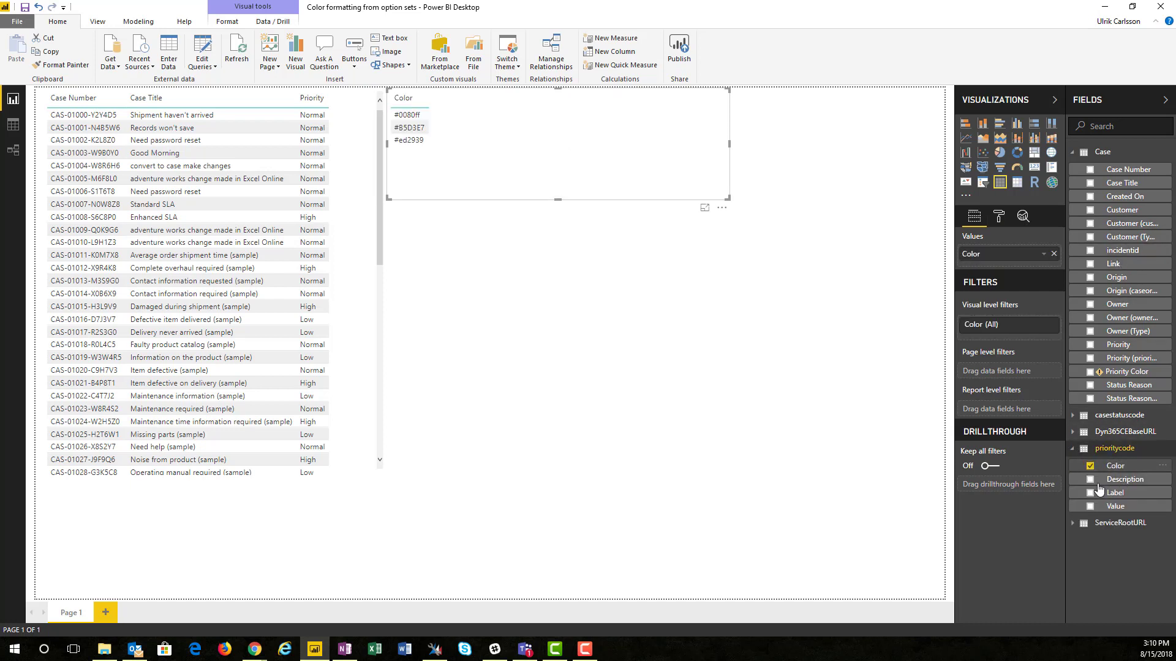
{"action": "left_click", "coordinate": [1090, 493]}
{"action": "left_click", "coordinate": [1090, 507]}
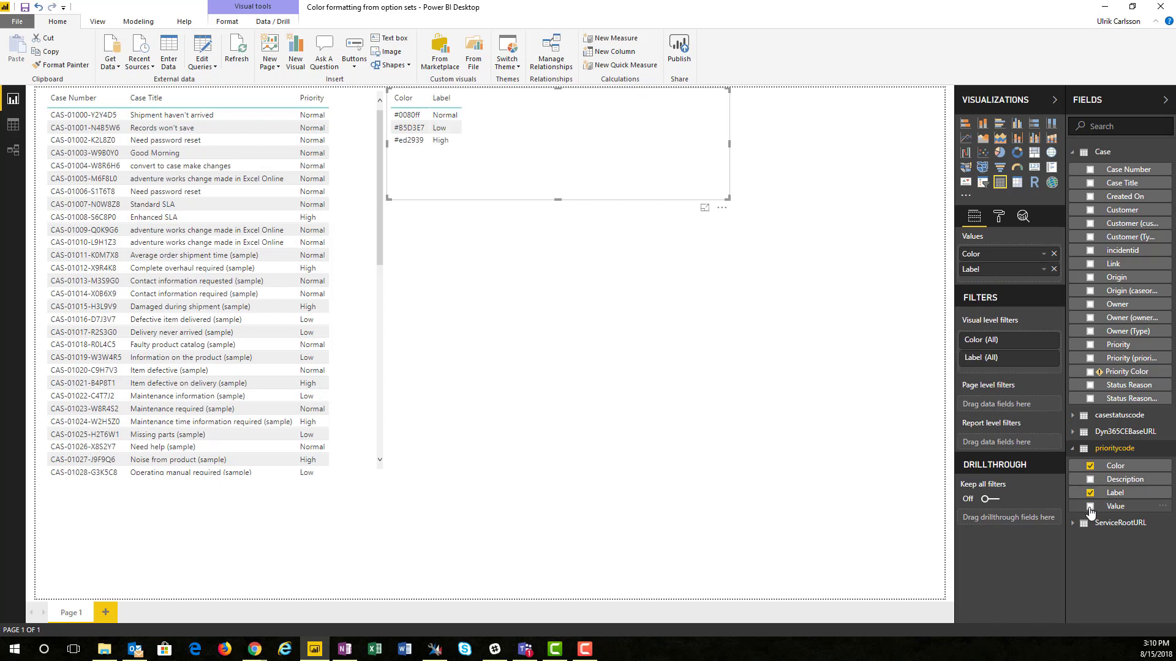
{"action": "left_click_drag", "start_coordinate": [996, 257], "coordinate": [1002, 300]}
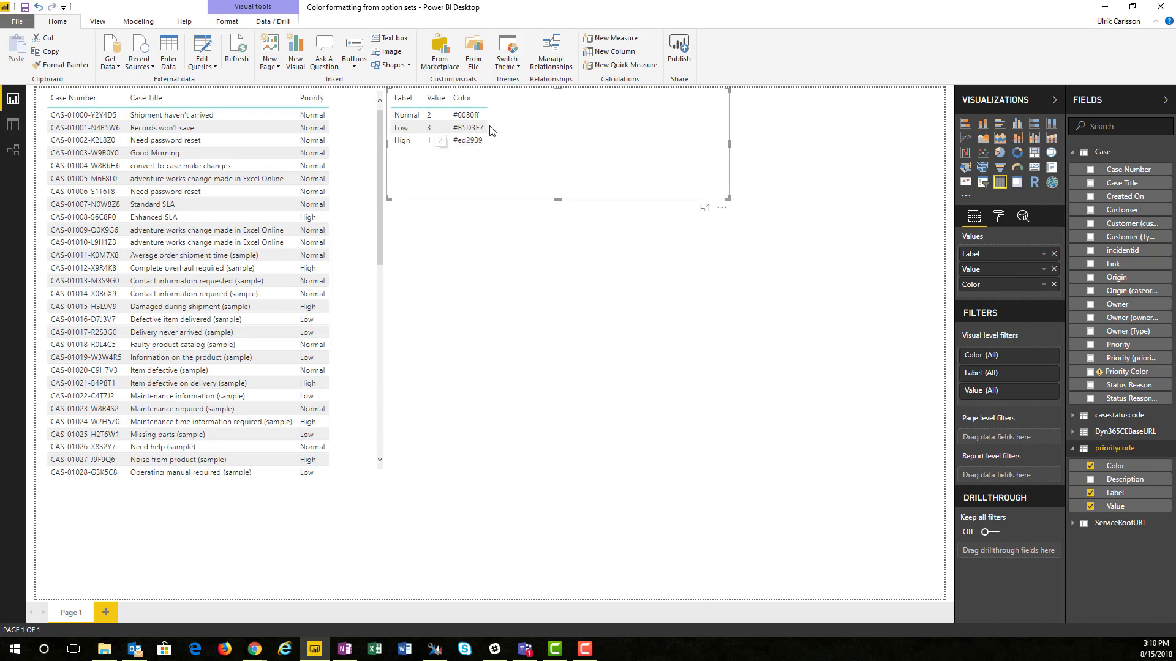
{"action": "left_click", "coordinate": [439, 104]}
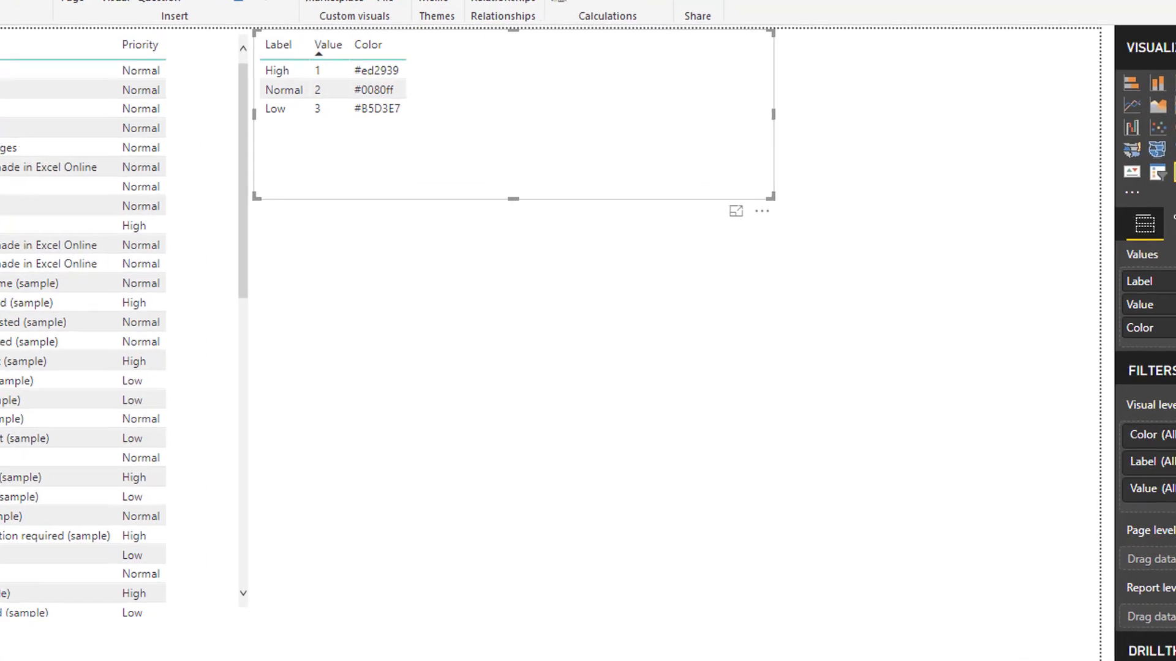
Step: Apply background color conditional formatting to the Label column, formatted by field value and based on the first Color of prioritycode
{"action": "left_click", "coordinate": [1028, 218]}
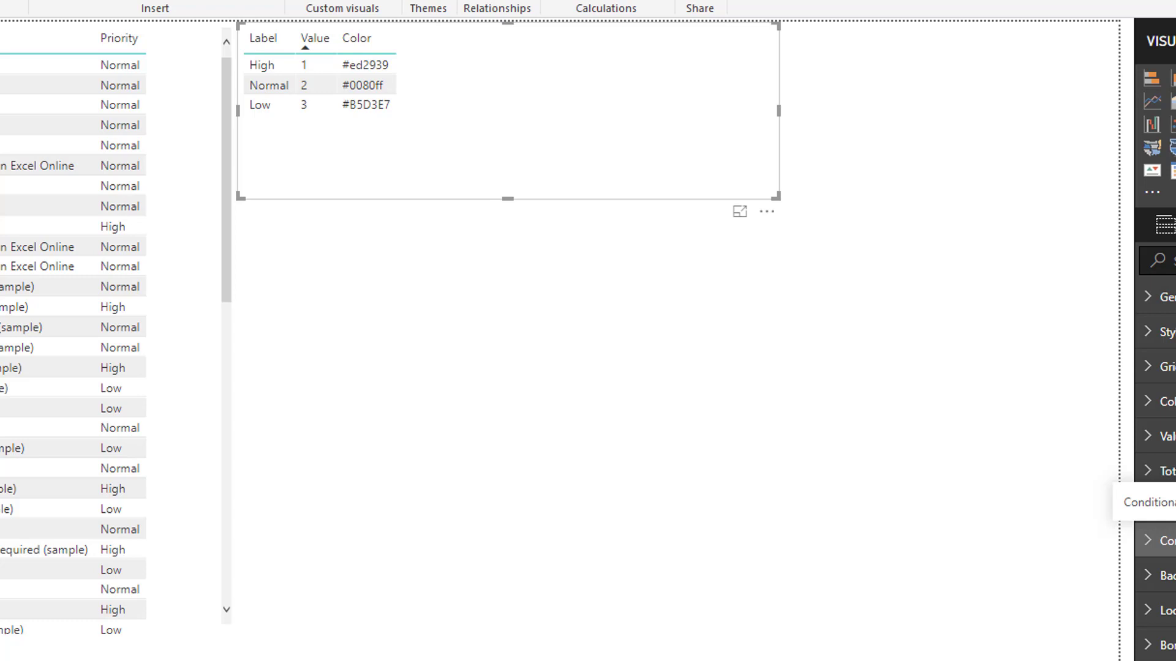
{"action": "left_click", "coordinate": [1160, 541]}
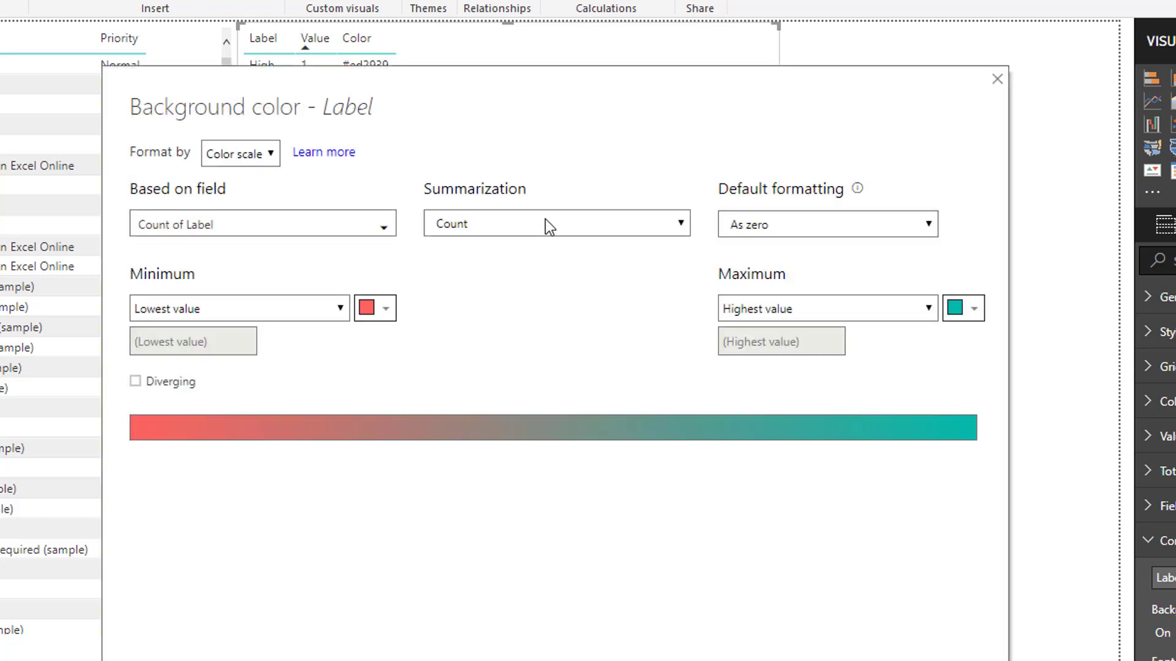
{"action": "left_click", "coordinate": [225, 153]}
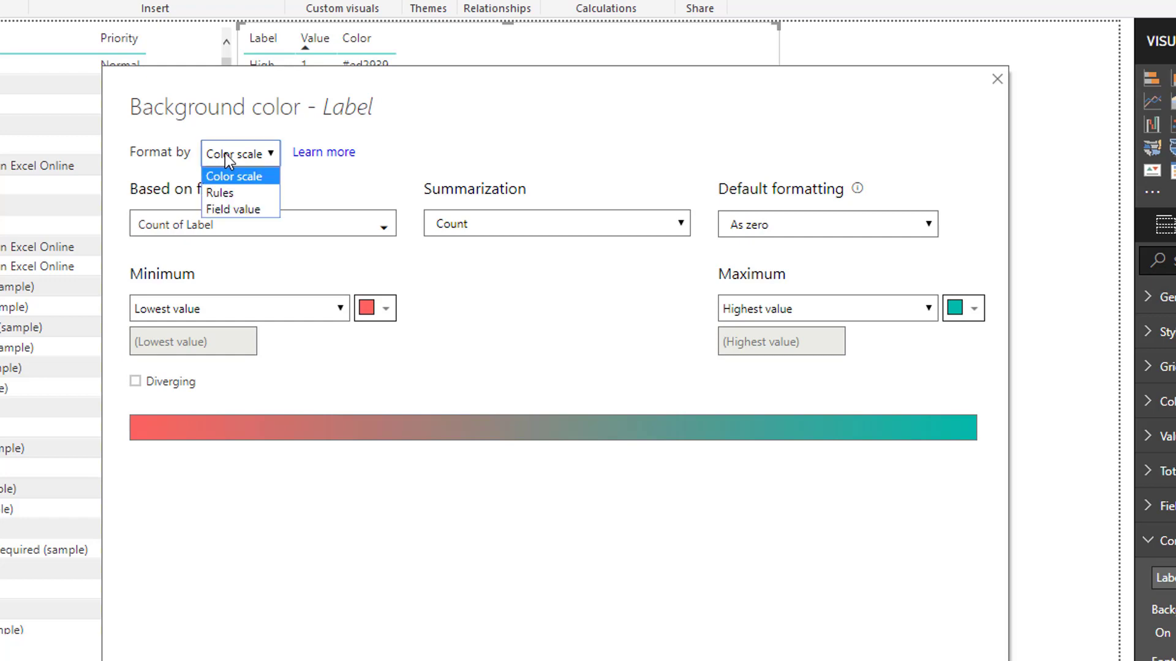
{"action": "left_click", "coordinate": [235, 212]}
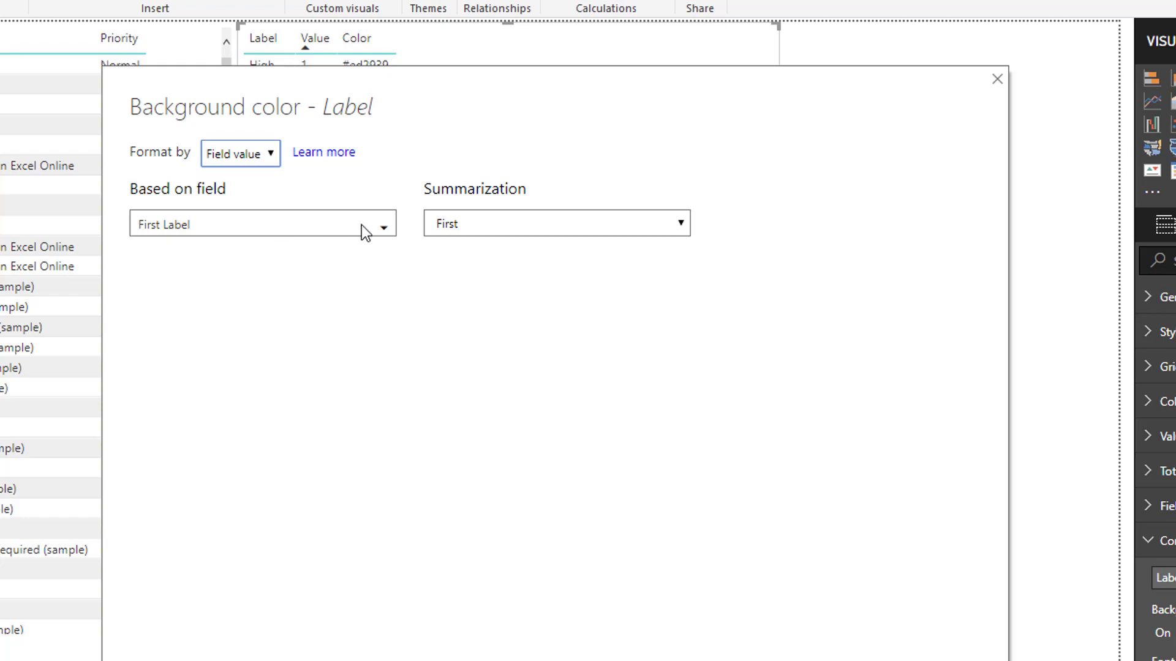
{"action": "left_click", "coordinate": [388, 226]}
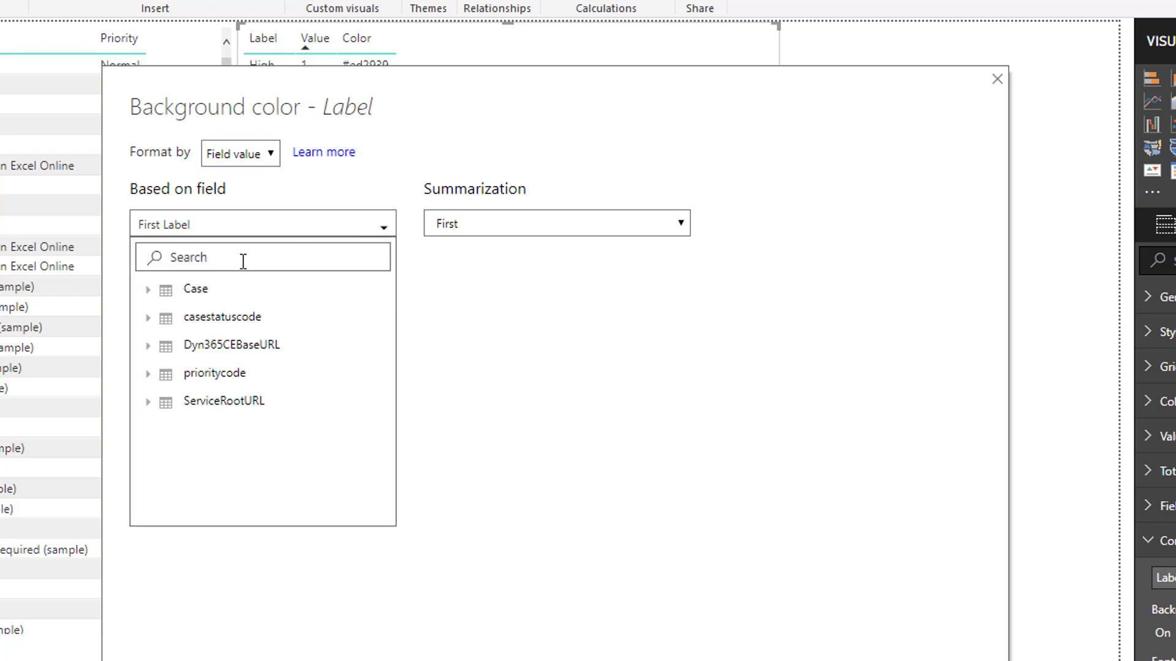
{"action": "left_click", "coordinate": [149, 375]}
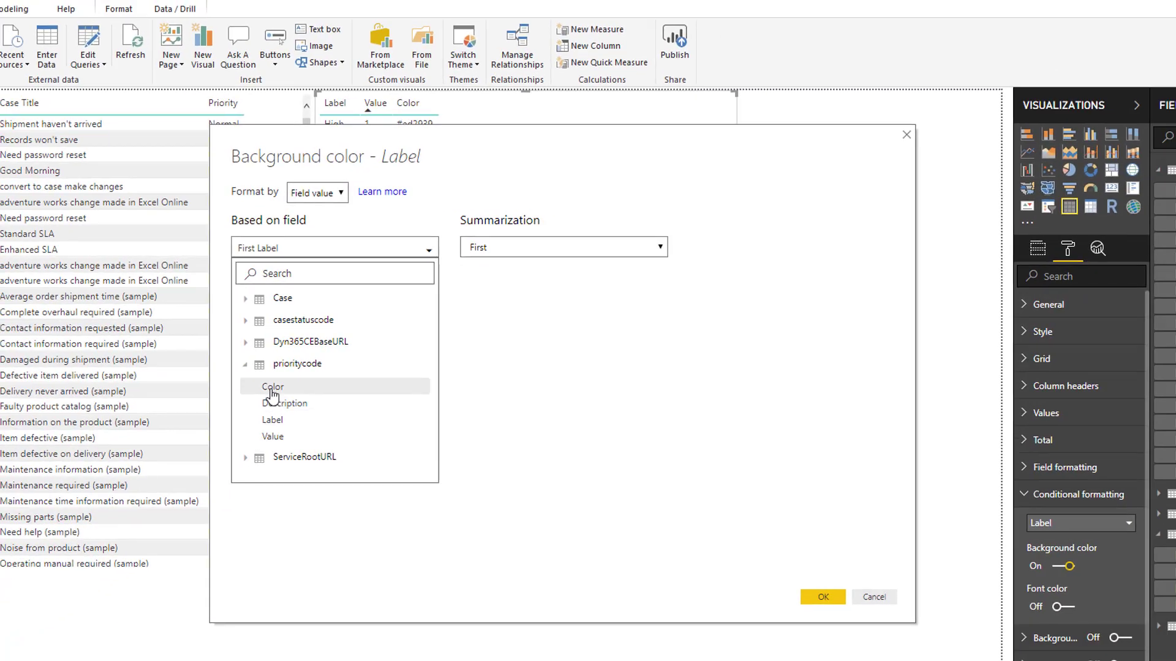
{"action": "left_click", "coordinate": [273, 387]}
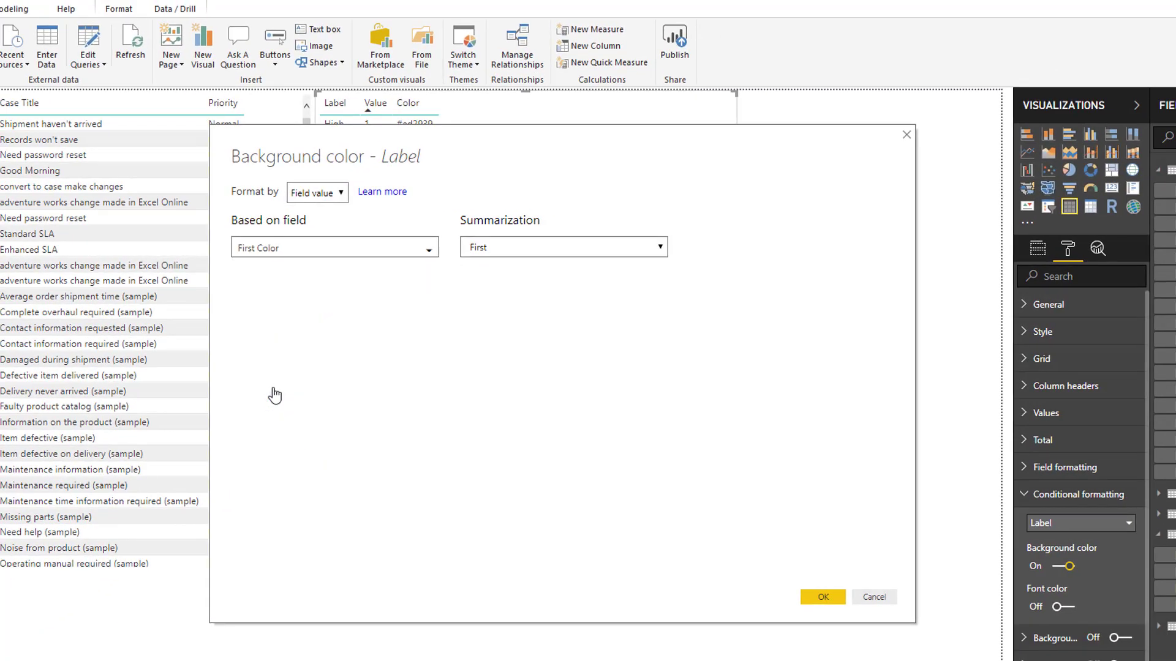
{"action": "left_click", "coordinate": [823, 597]}
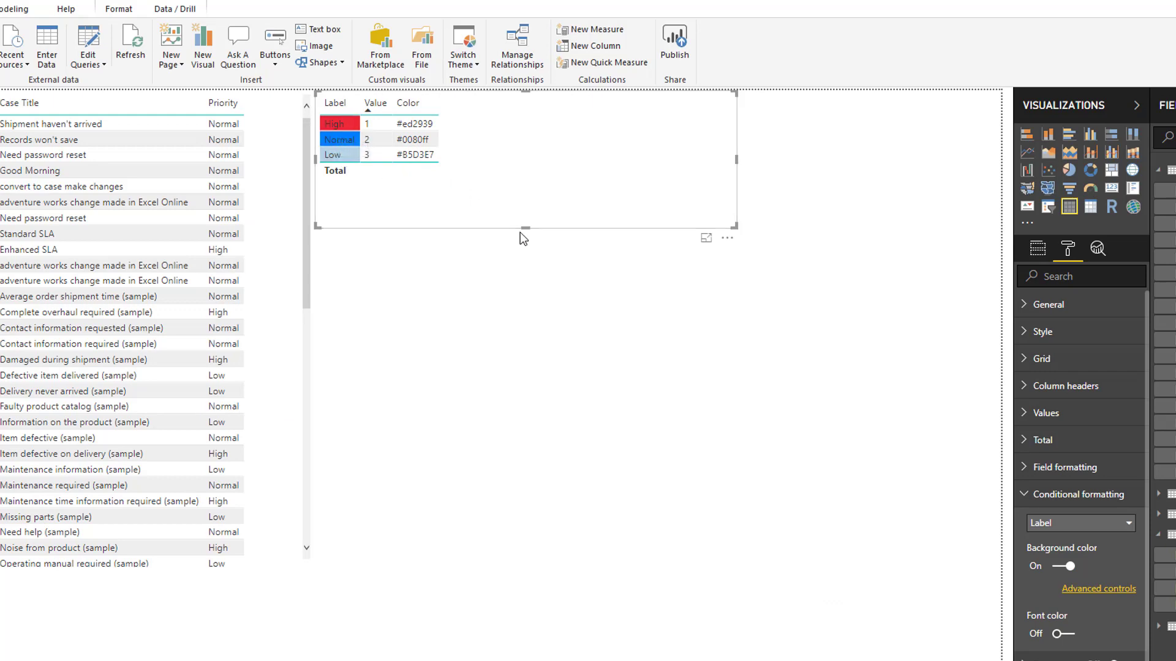
Step: Reduce the height of the priority table and select the case table
{"action": "left_click_drag", "start_coordinate": [525, 229], "coordinate": [523, 188]}
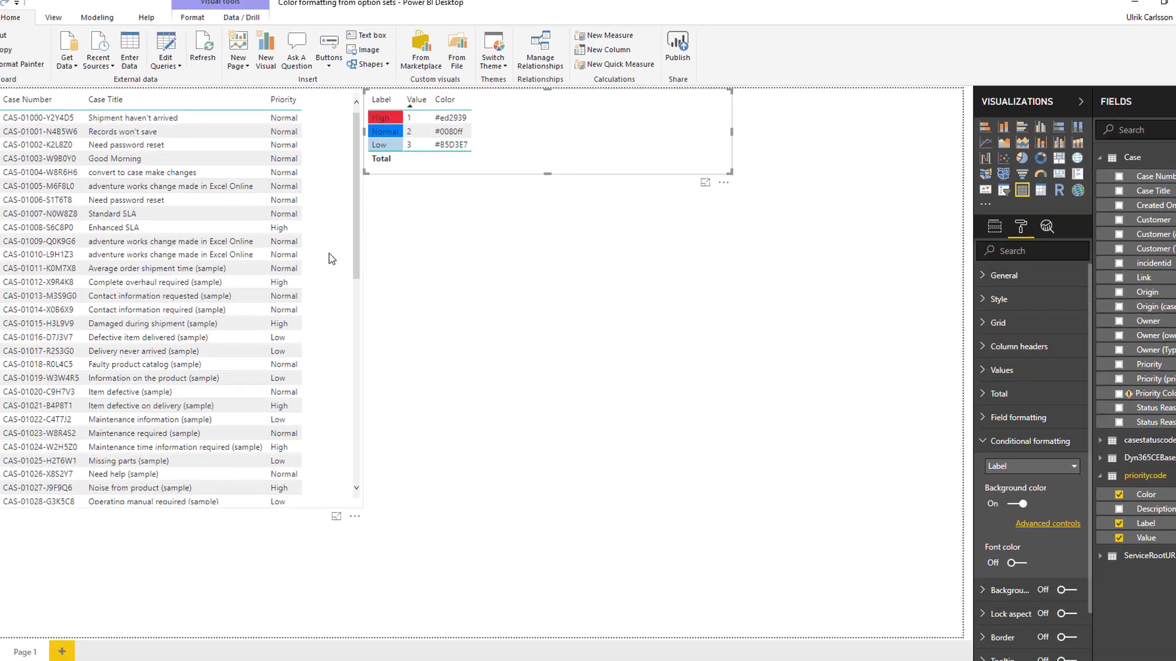
{"action": "left_click", "coordinate": [329, 252]}
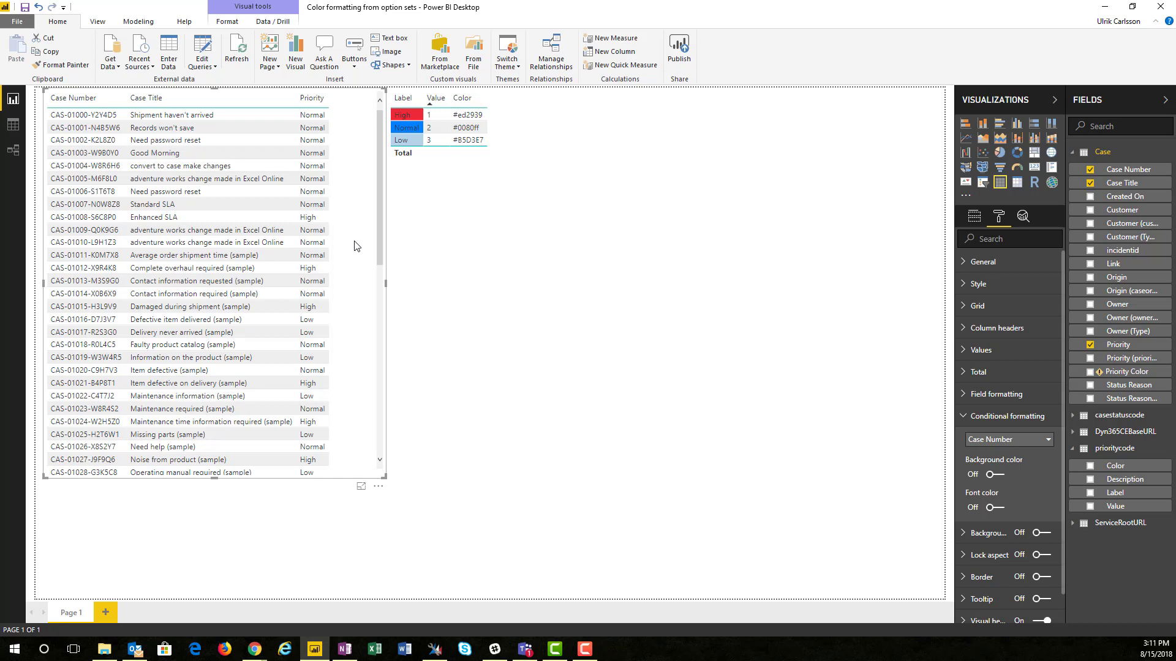
Step: Move the prioritycode table slightly away from Case in the data model and relate Case's Priority (prioritycode) field to prioritycode's Value field
{"action": "left_click", "coordinate": [12, 151]}
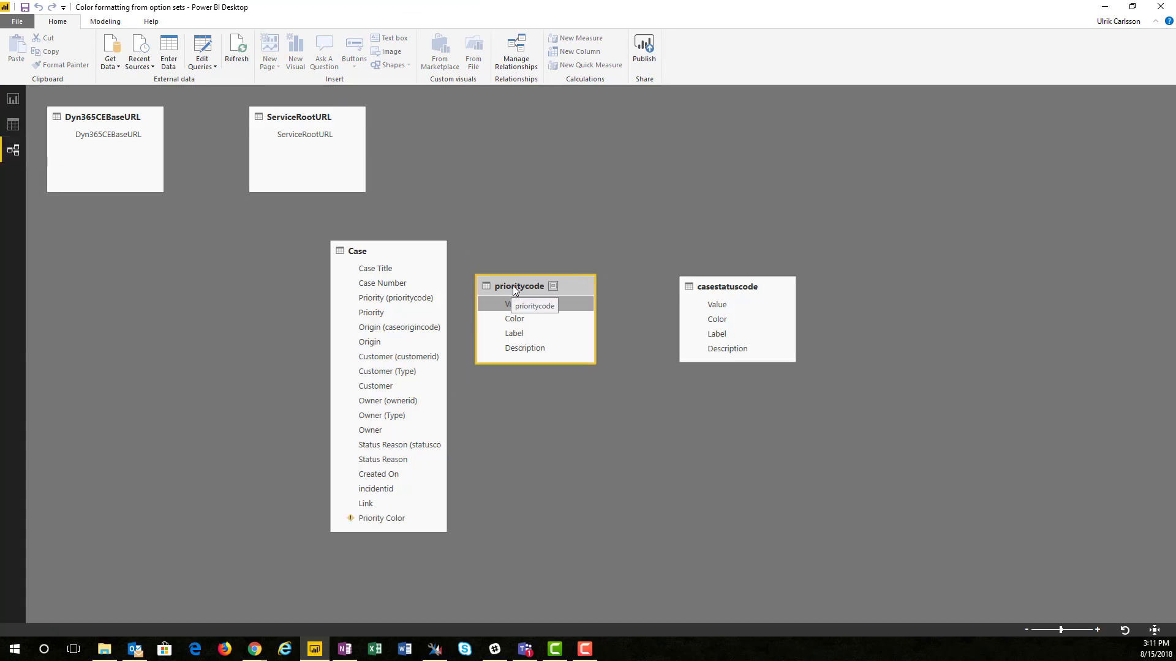
{"action": "left_click_drag", "start_coordinate": [539, 285], "coordinate": [592, 257]}
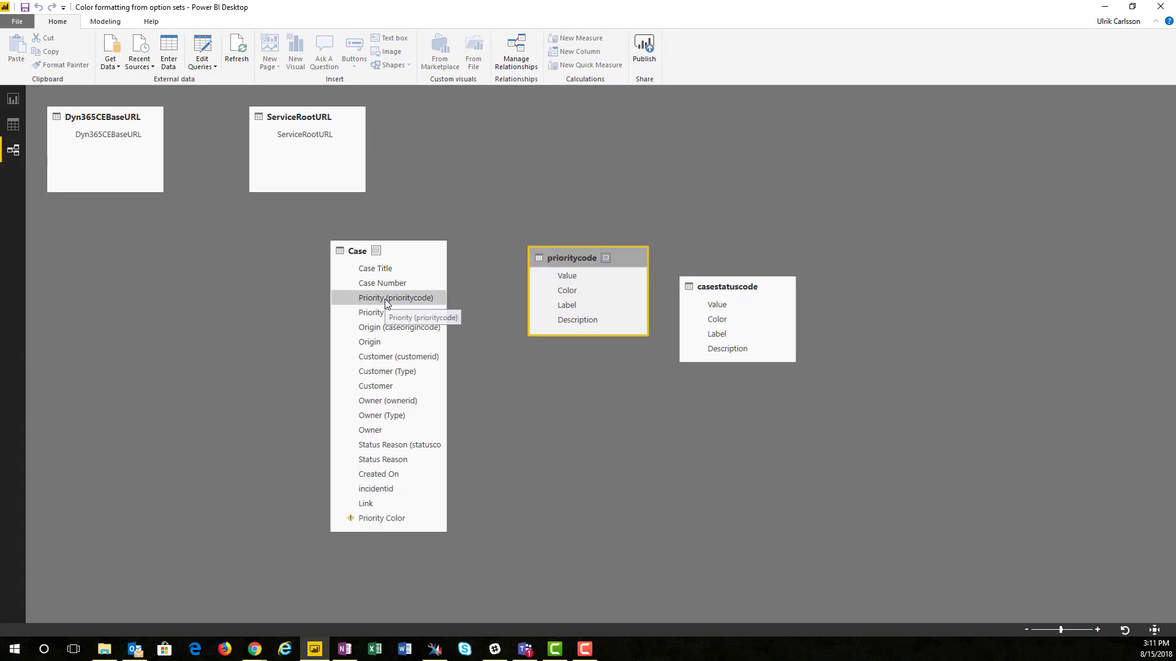
{"action": "left_click_drag", "start_coordinate": [387, 298], "coordinate": [482, 281]}
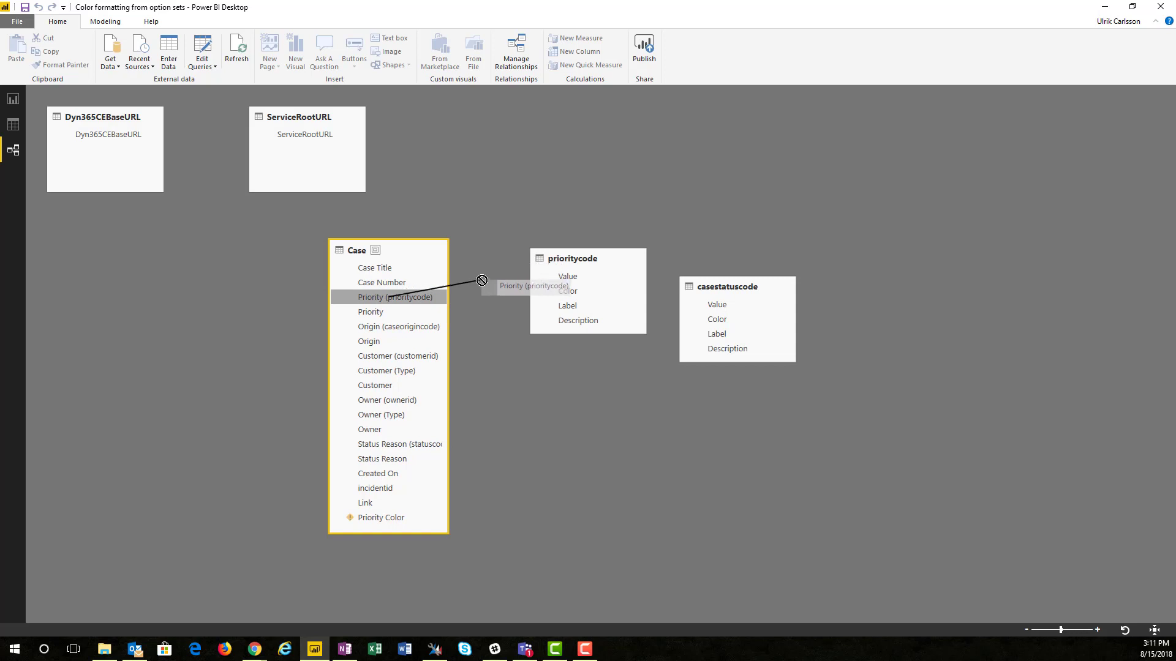
{"action": "left_click_drag", "start_coordinate": [482, 280], "coordinate": [570, 280]}
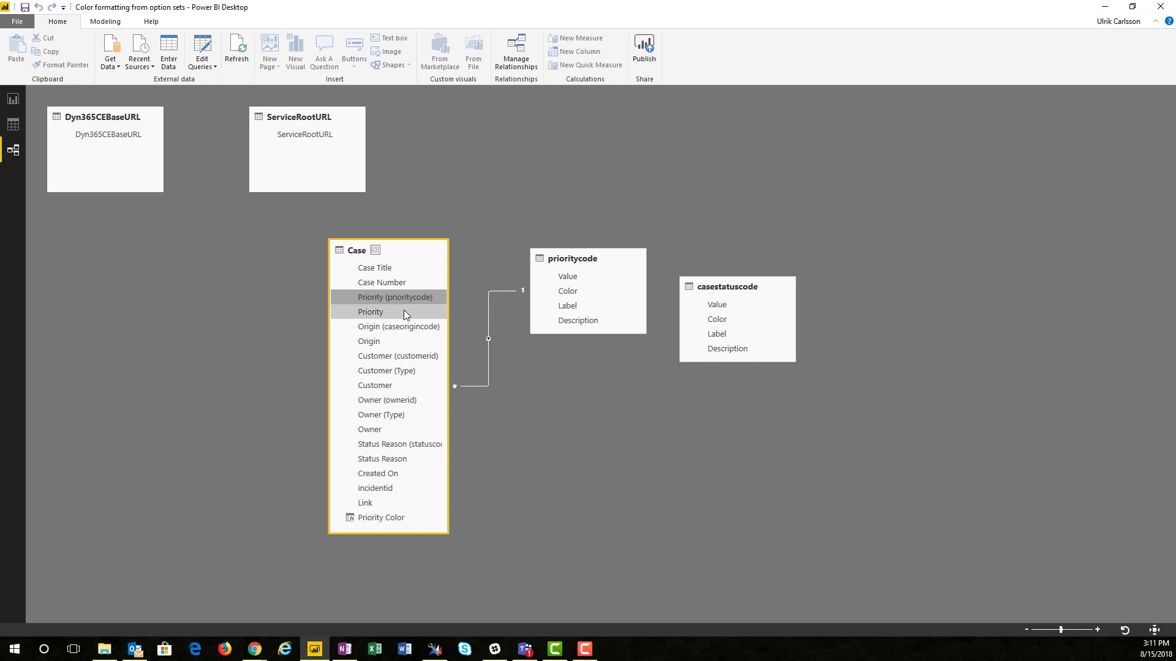
Step: Add a calculated column to the Case table on the report page with the formula Color Priority = RELATED(prioritycode[Color])
{"action": "left_click", "coordinate": [13, 101]}
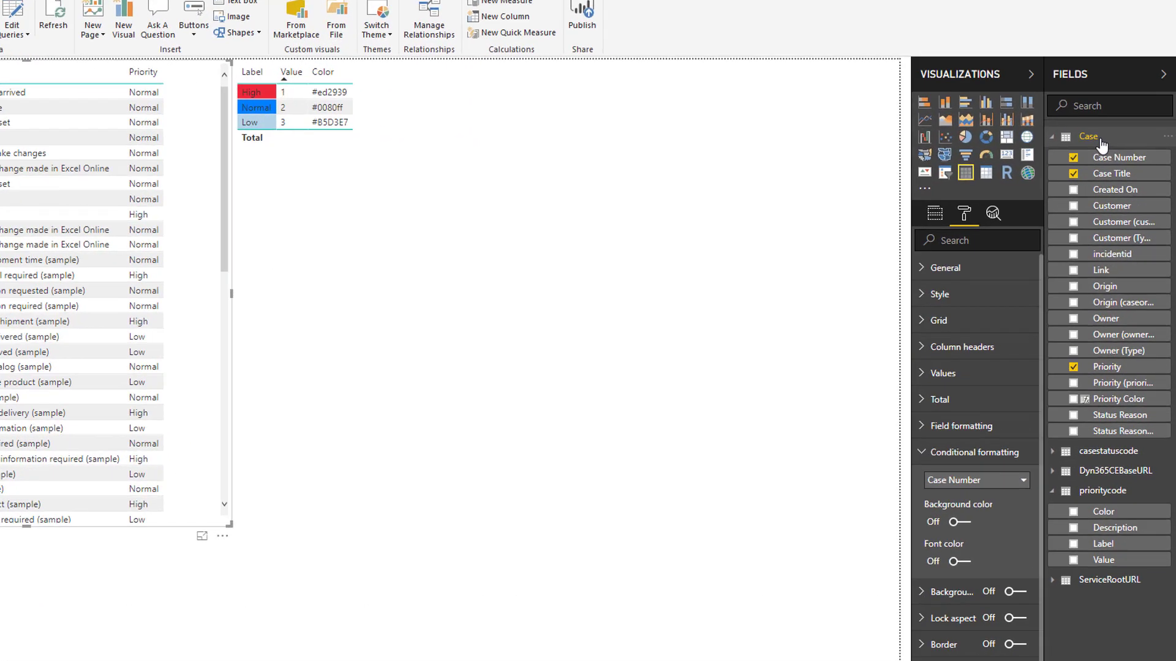
{"action": "right_click", "coordinate": [1105, 152]}
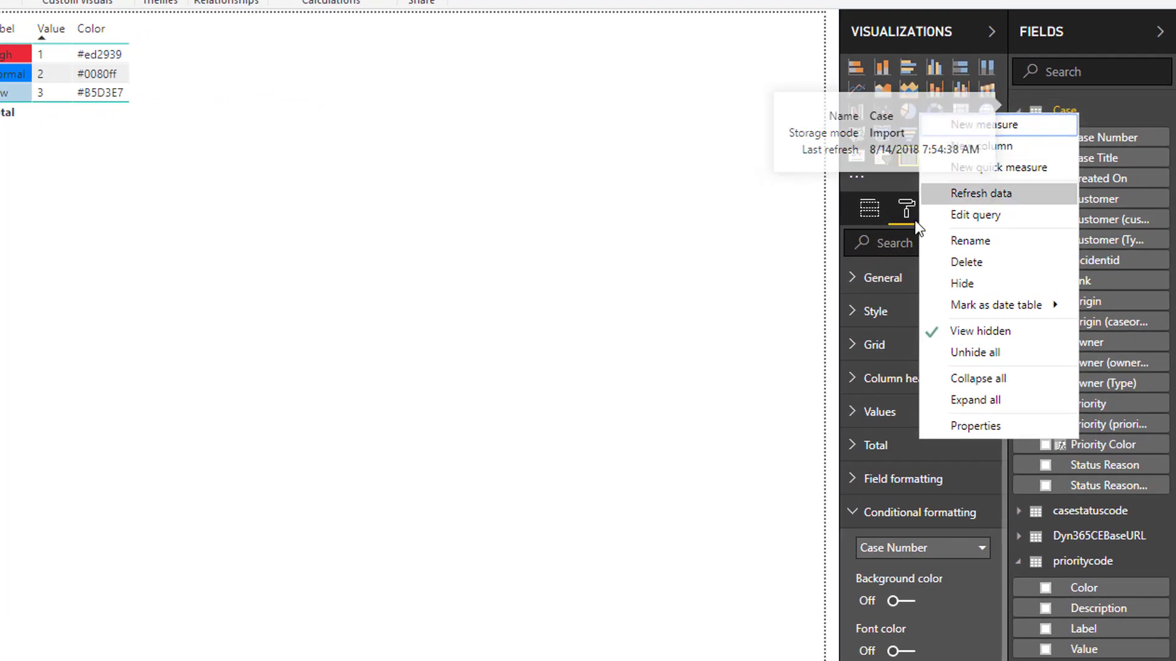
{"action": "left_click", "coordinate": [978, 147]}
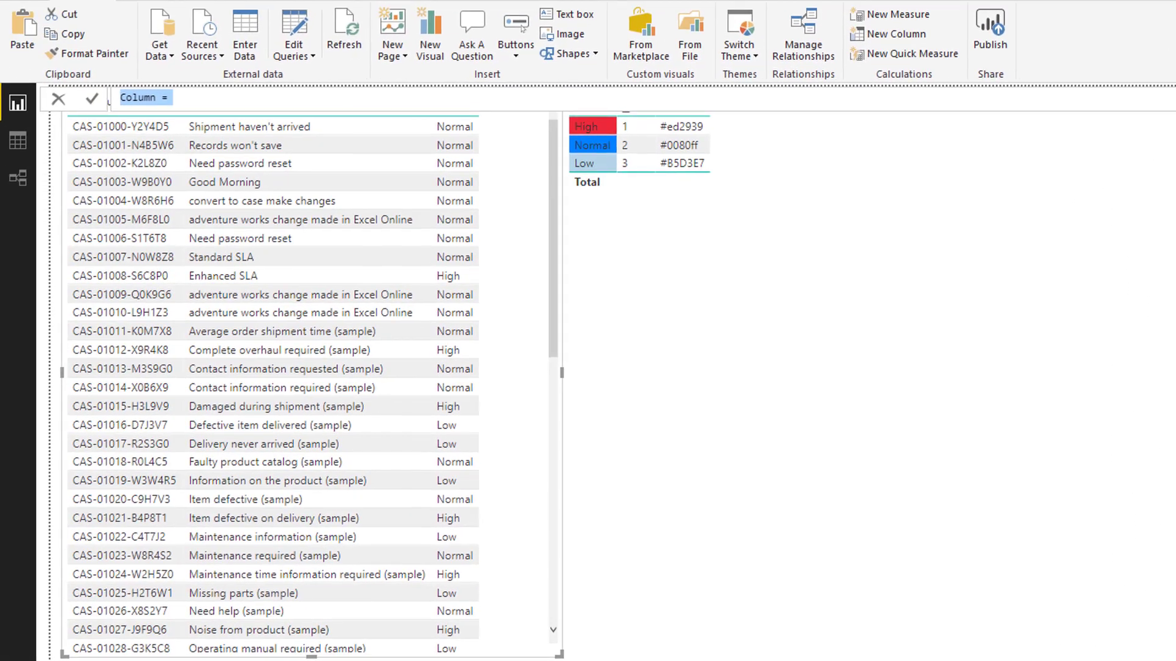
{"action": "type", "text": "C"}
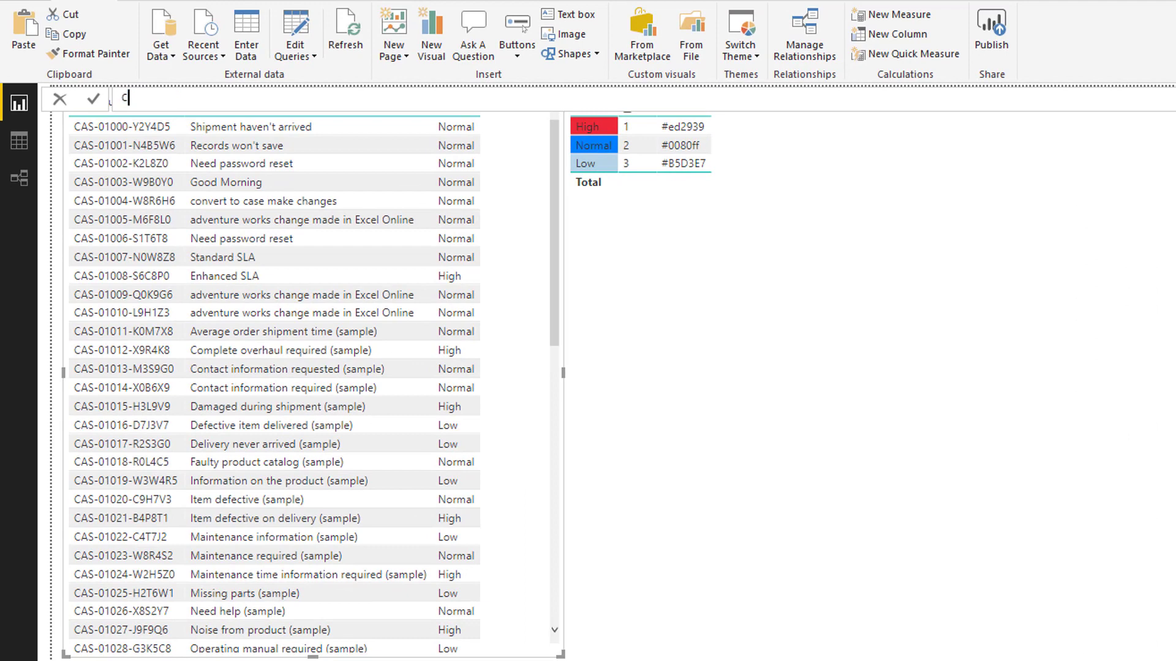
{"action": "type", "text": "olor Priority = RELATED("}
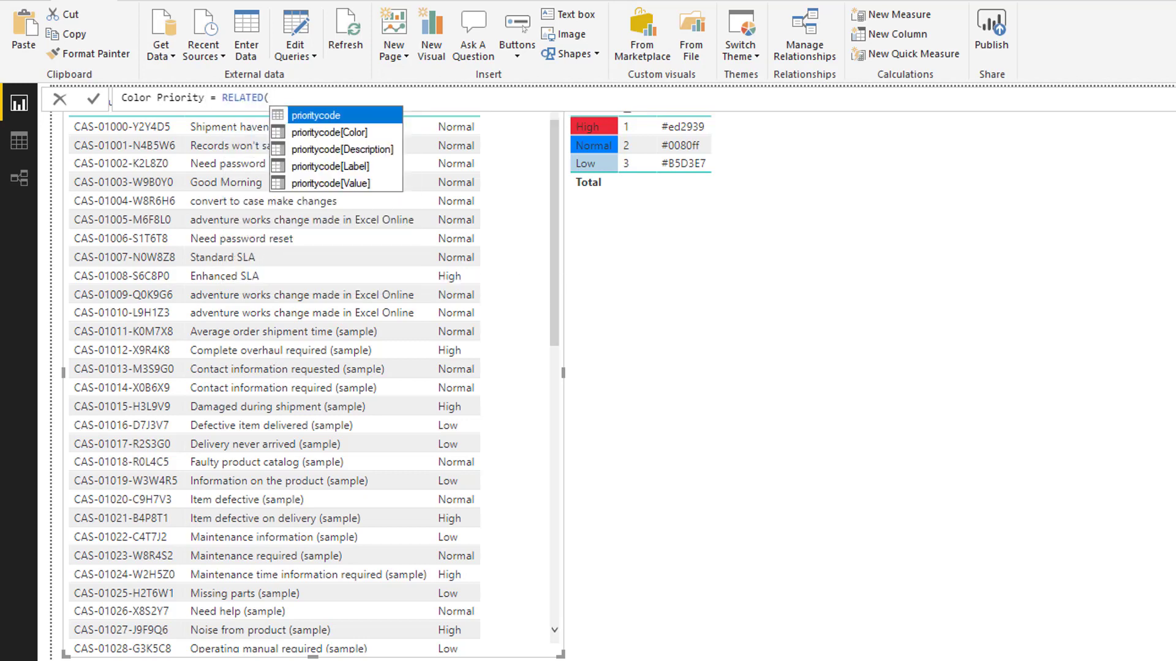
{"action": "key", "text": "Down"}
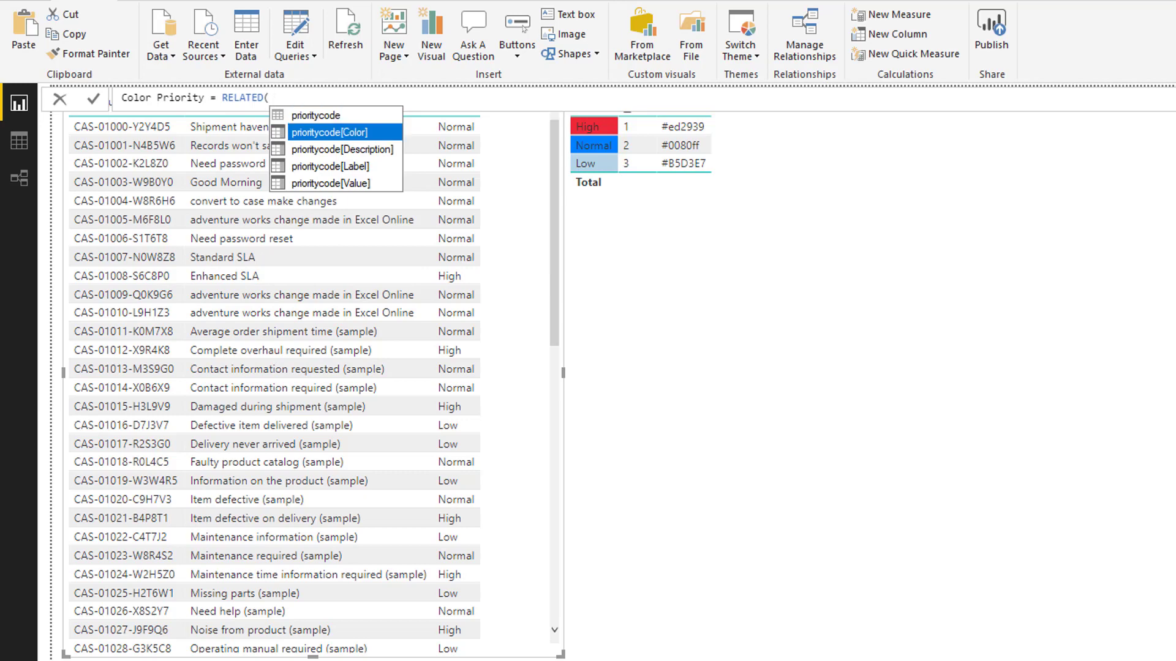
{"action": "key", "text": "Tab"}
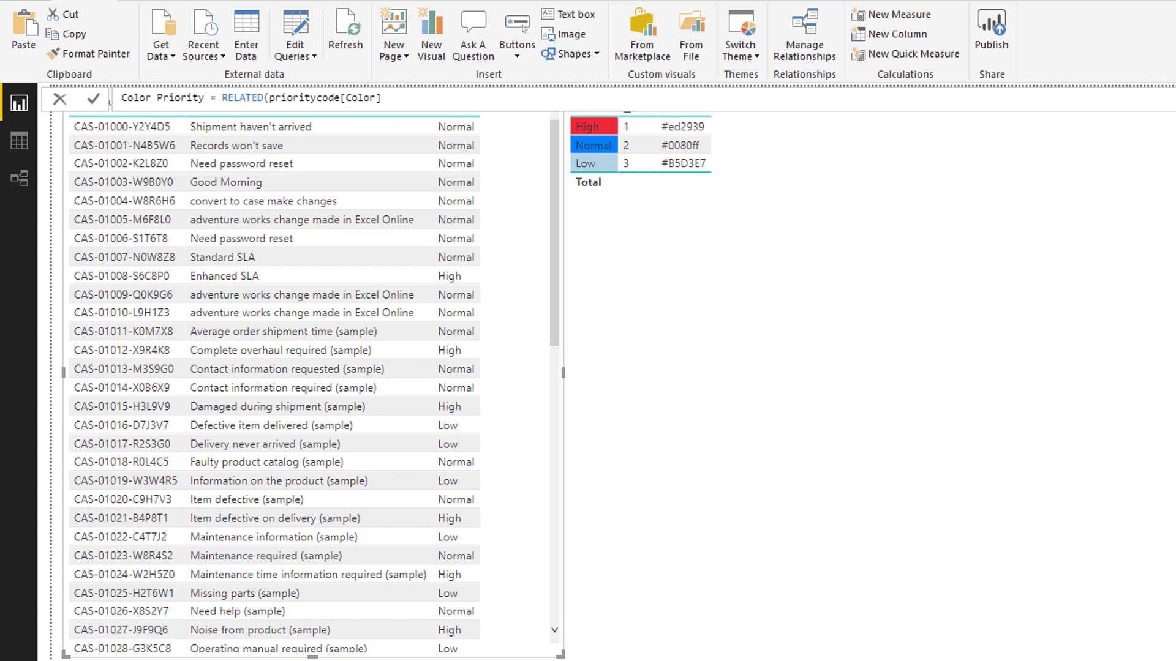
{"action": "type", "text": ")"}
{"action": "key", "text": "Return"}
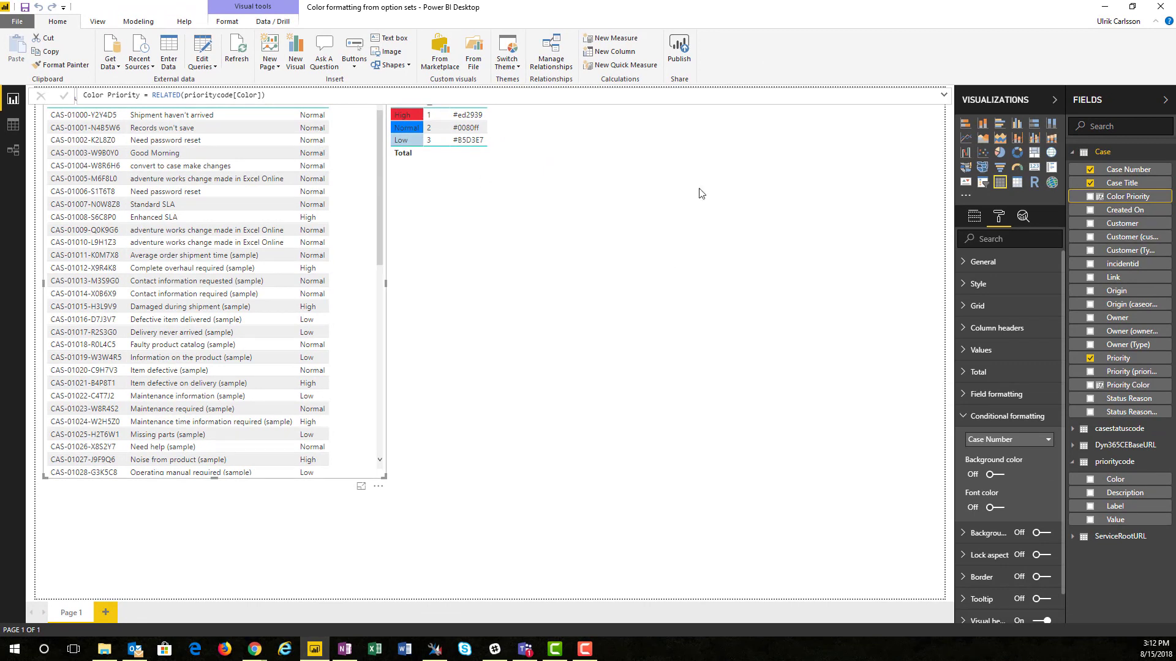
Step: Apply background color conditional formatting to the Case Number column, formatted by field value and based on the first Color Priority of Case
{"action": "left_click", "coordinate": [999, 417]}
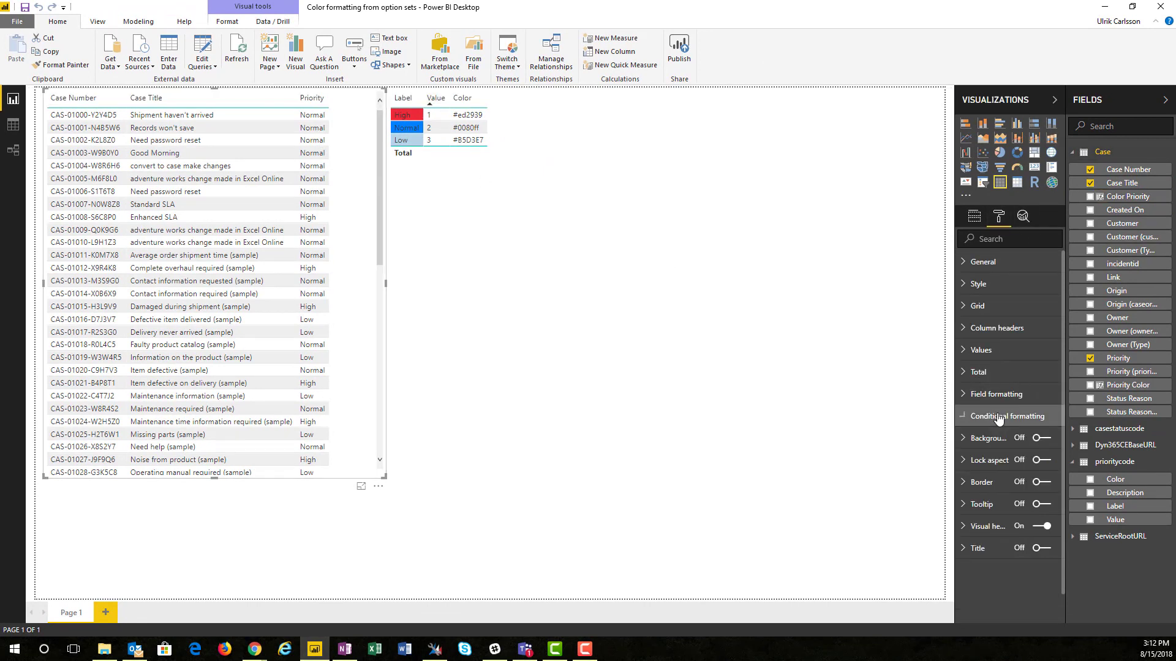
{"action": "left_click", "coordinate": [998, 422]}
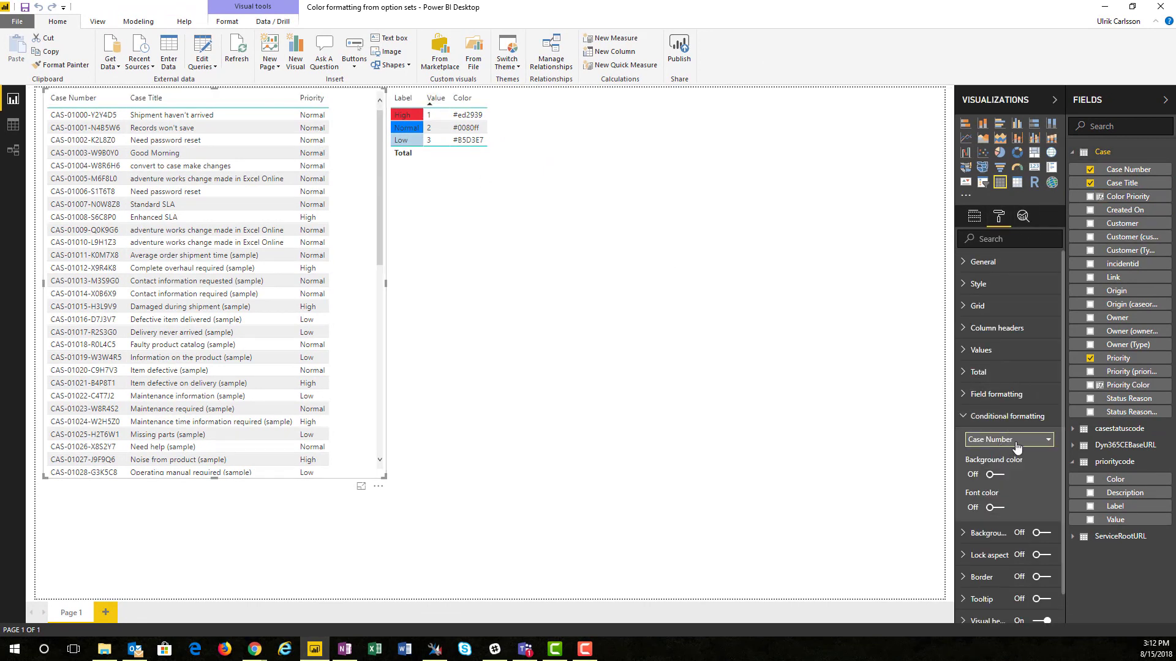
{"action": "left_click", "coordinate": [995, 474]}
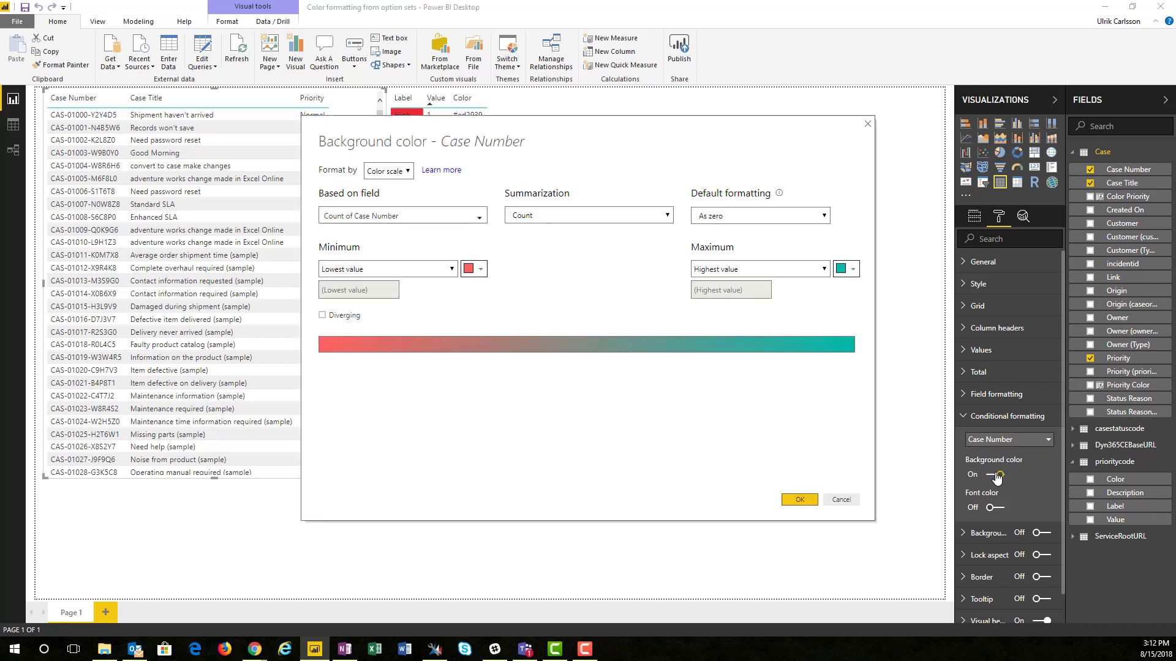
{"action": "left_click", "coordinate": [385, 173]}
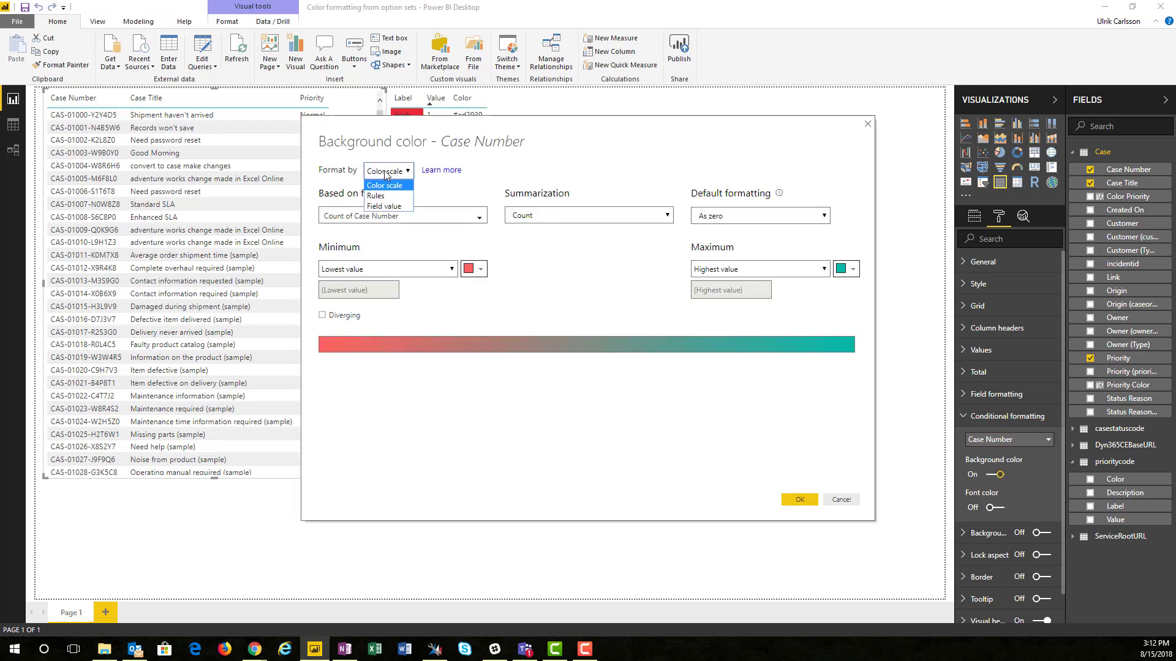
{"action": "left_click", "coordinate": [386, 210]}
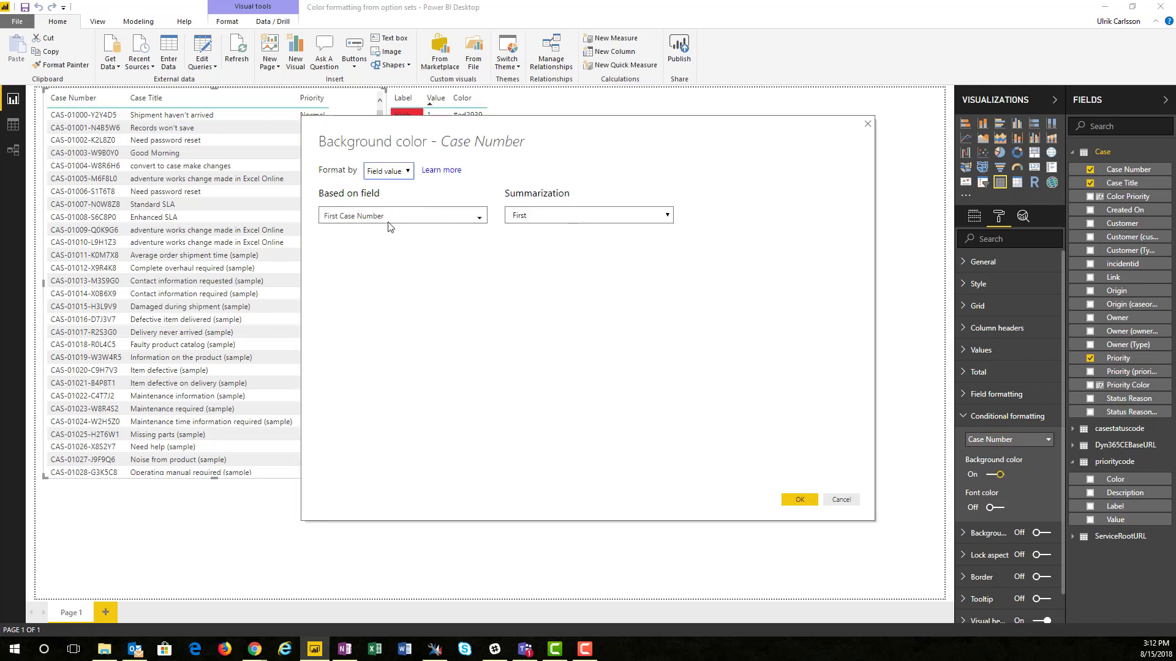
{"action": "left_click", "coordinate": [420, 218]}
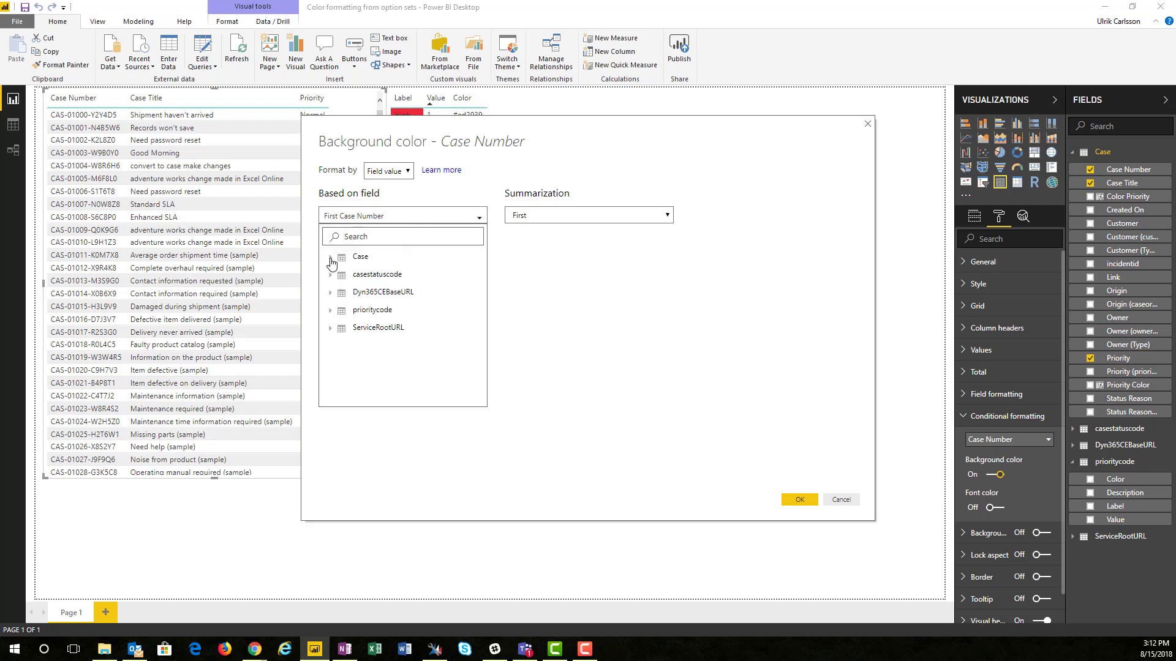
{"action": "left_click", "coordinate": [330, 258]}
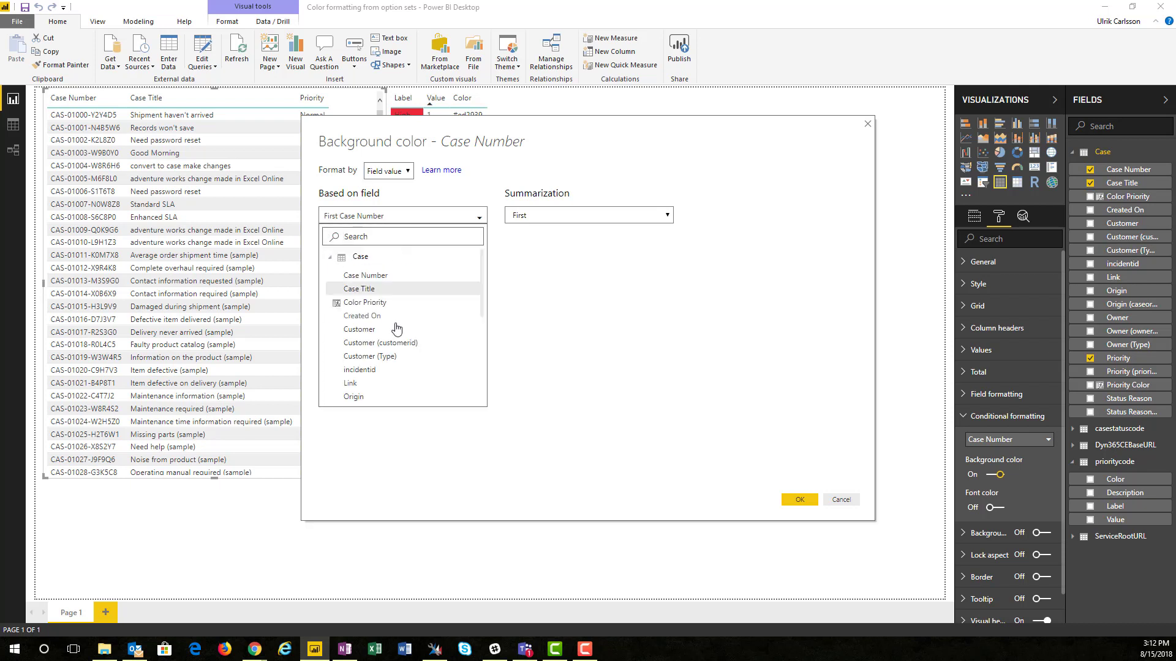
{"action": "left_click", "coordinate": [364, 303]}
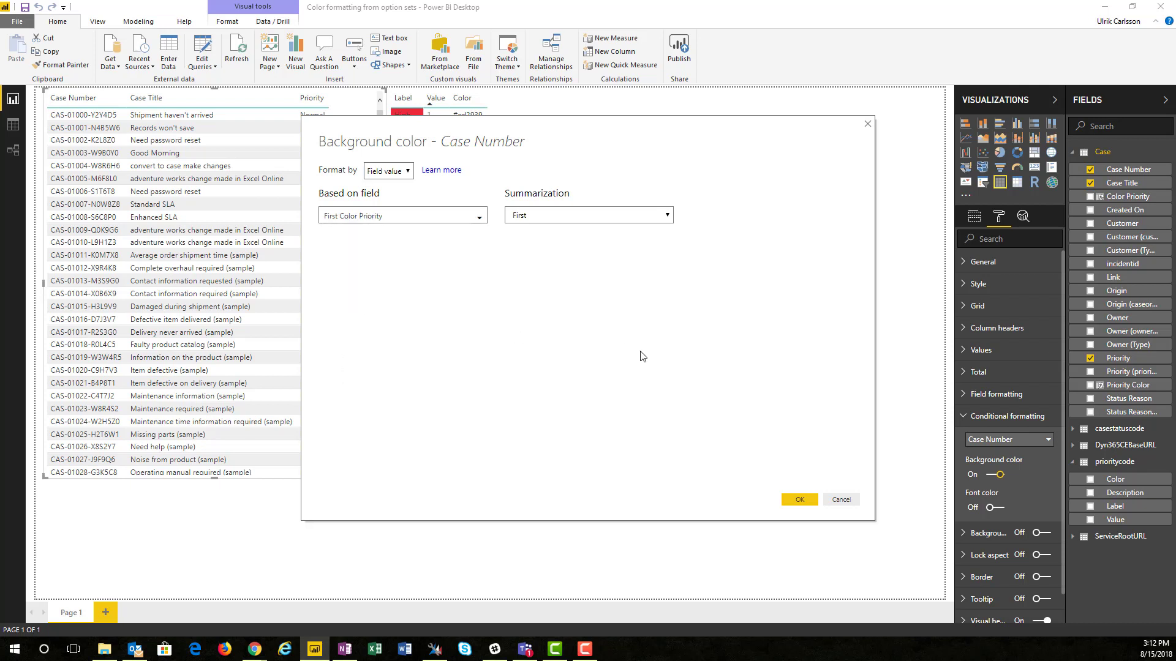
{"action": "left_click", "coordinate": [800, 500]}
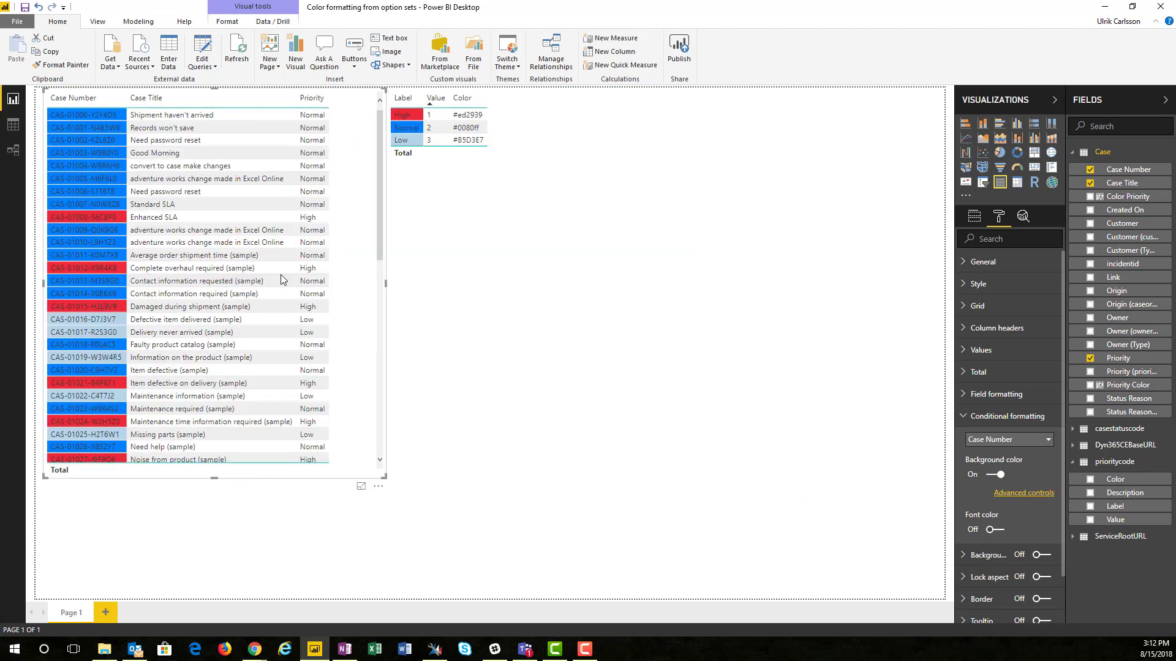
{"action": "scroll", "coordinate": [191, 284], "scroll_direction": "down", "scroll_amount": 7}
{"action": "scroll", "coordinate": [191, 284], "scroll_direction": "up", "scroll_amount": 4}
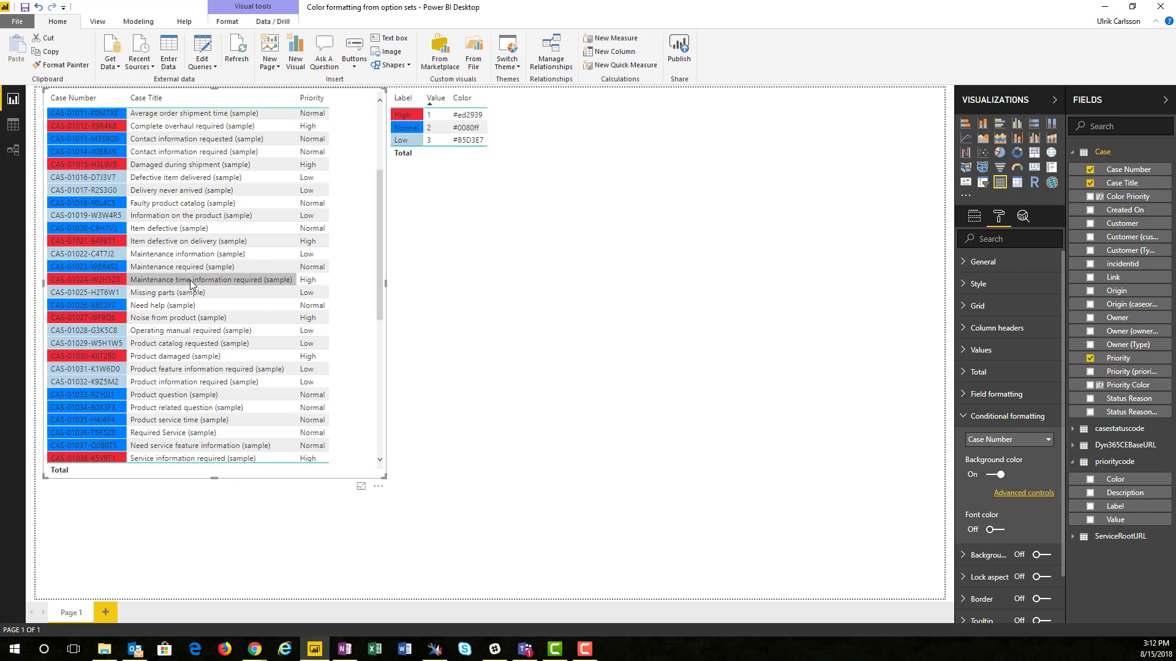
{"action": "scroll", "coordinate": [191, 283], "scroll_direction": "up", "scroll_amount": 4}
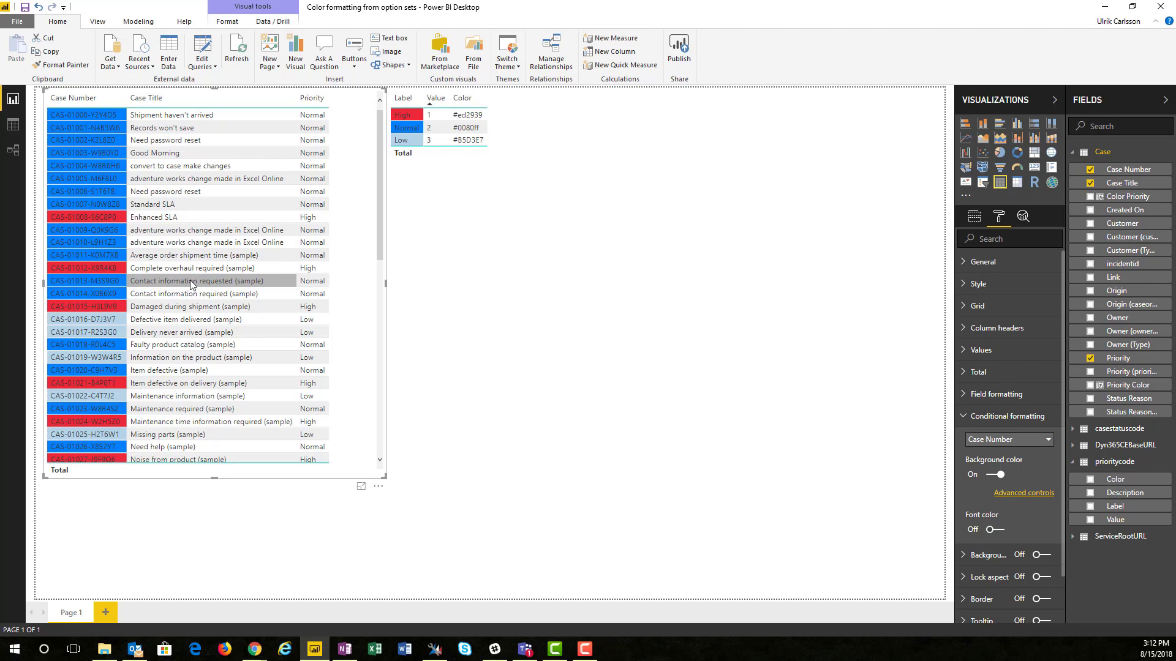
{"action": "left_click", "coordinate": [517, 101]}
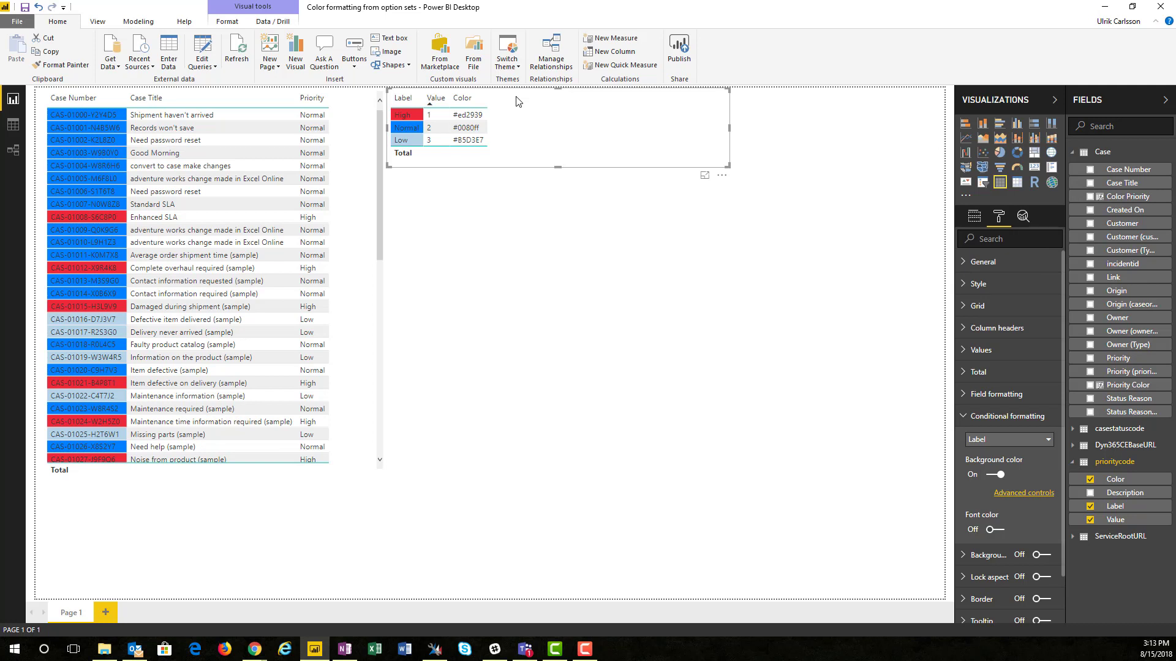
{"action": "left_click", "coordinate": [537, 247]}
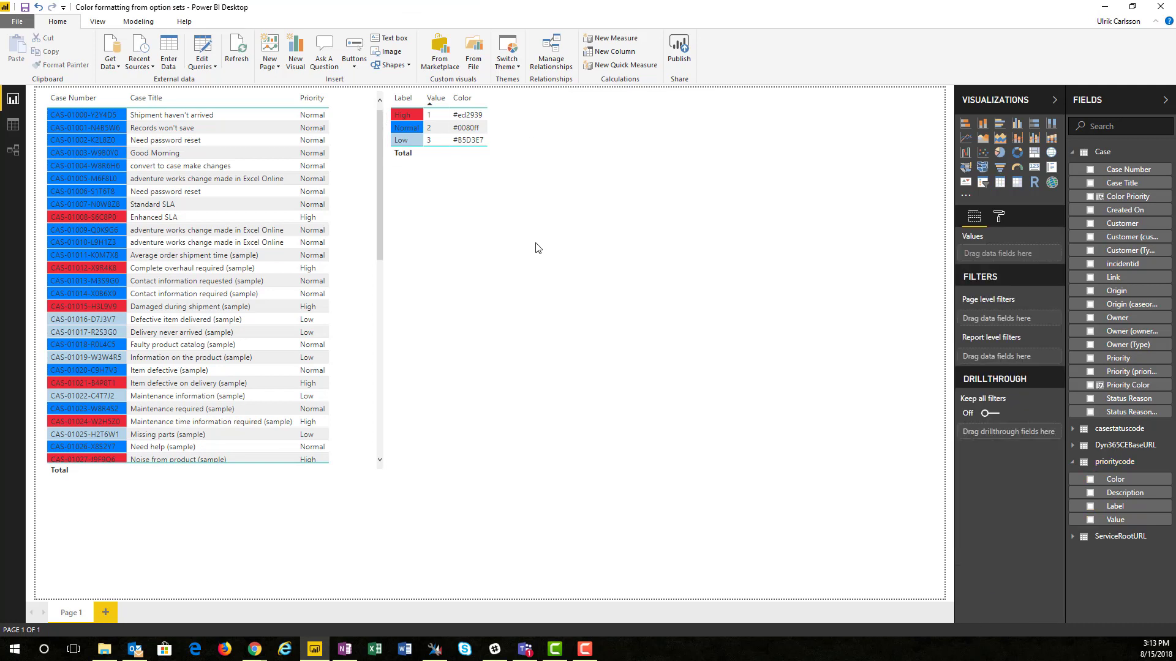